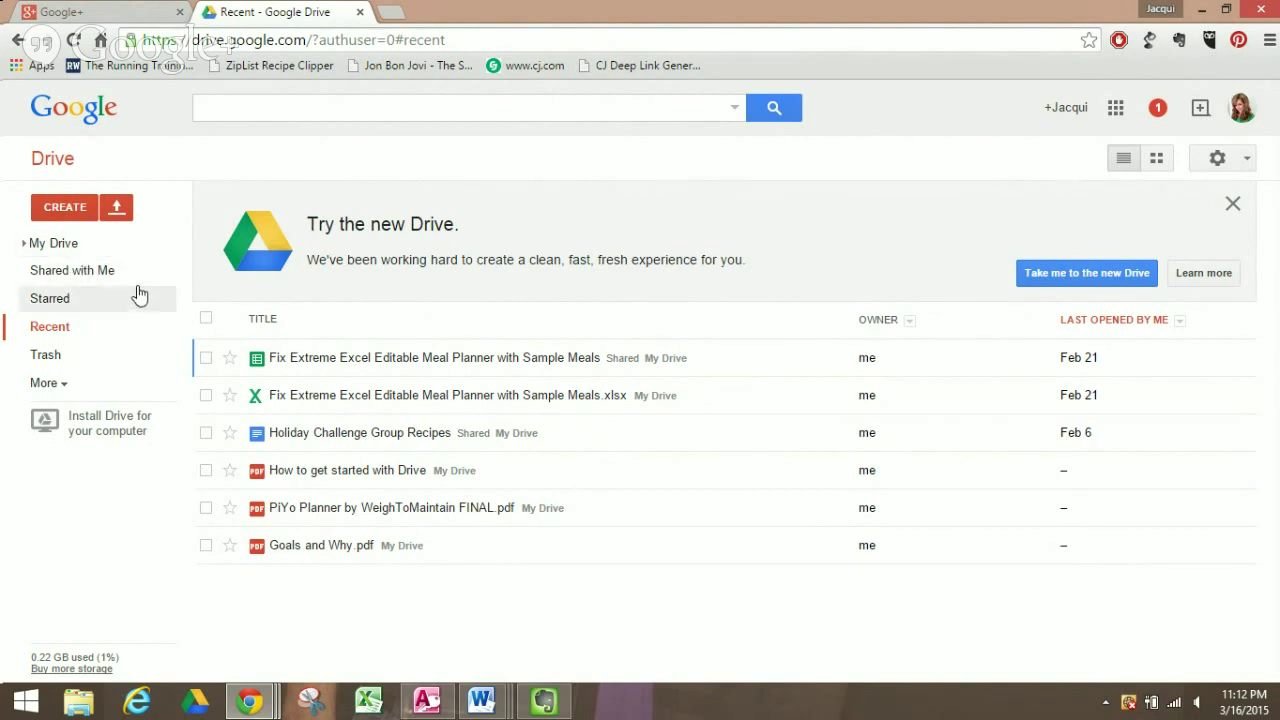
# - Create a new blank Google Form from Google Drive's Create menu
pyautogui.click(81, 214)
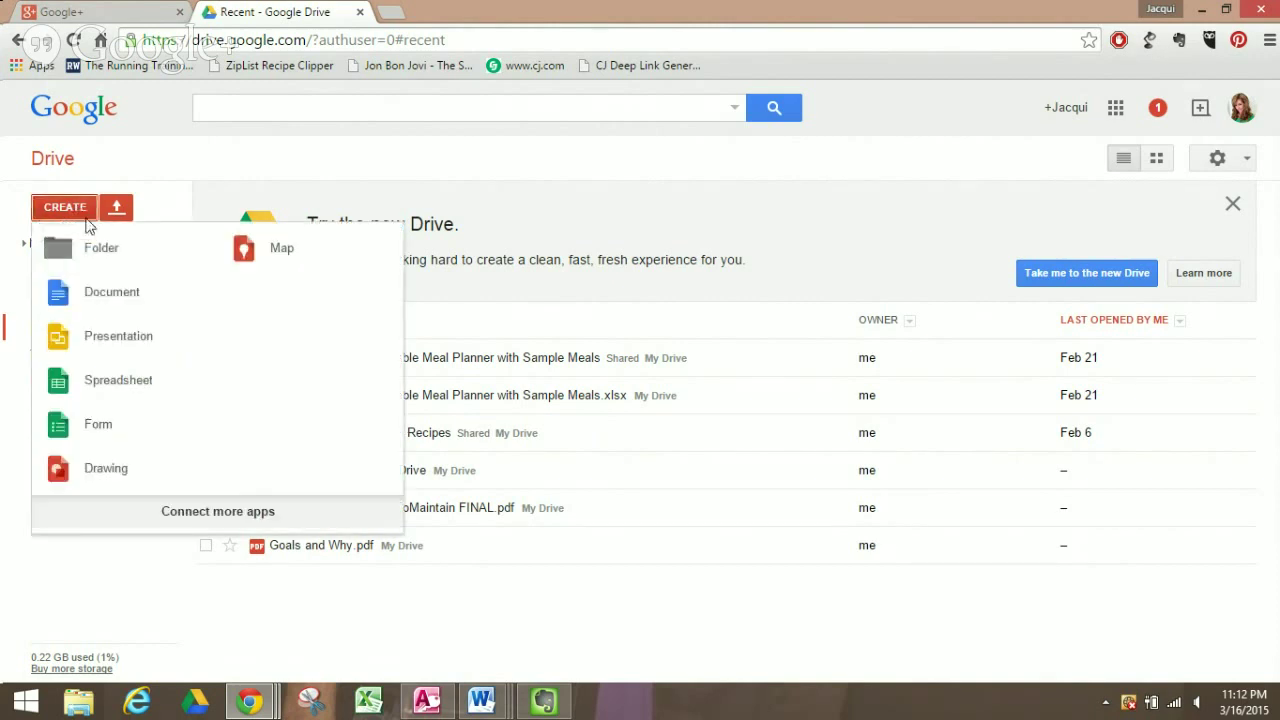
pyautogui.click(101, 430)
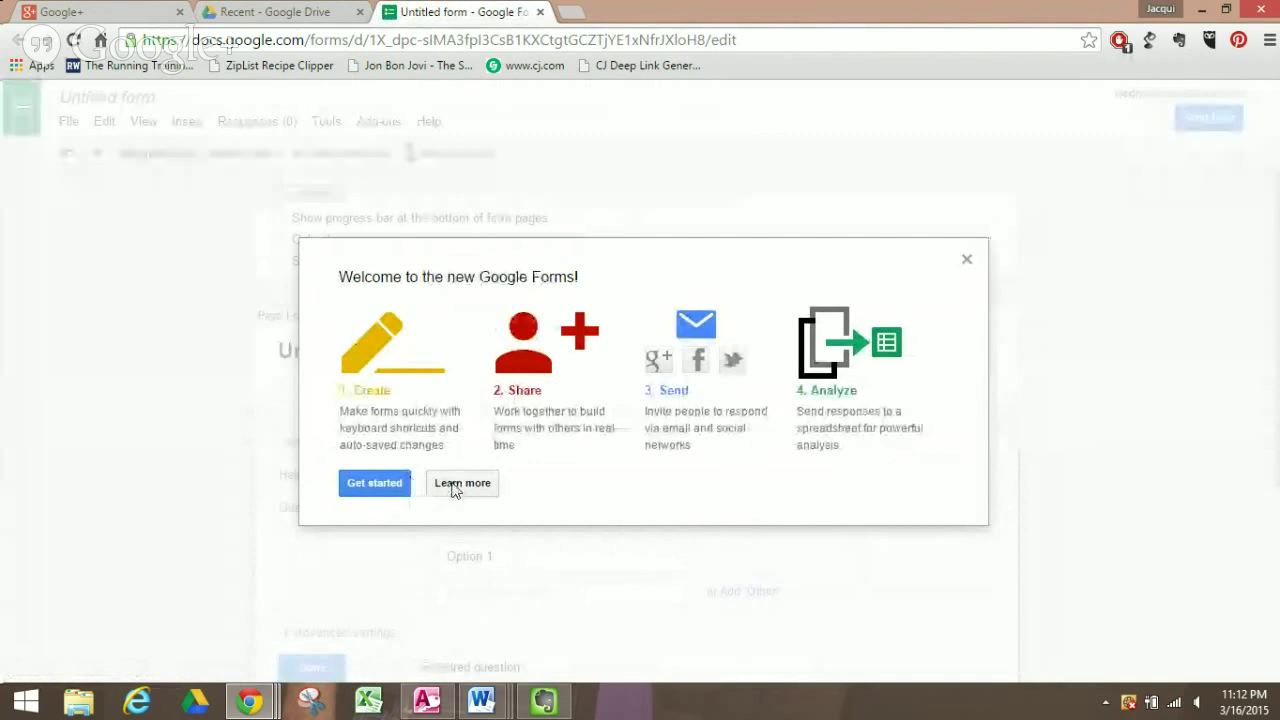
# - Dismiss the welcome dialog, retitle the form 'Weight Tracker' and name the first question 'Weight'
pyautogui.click(966, 260)
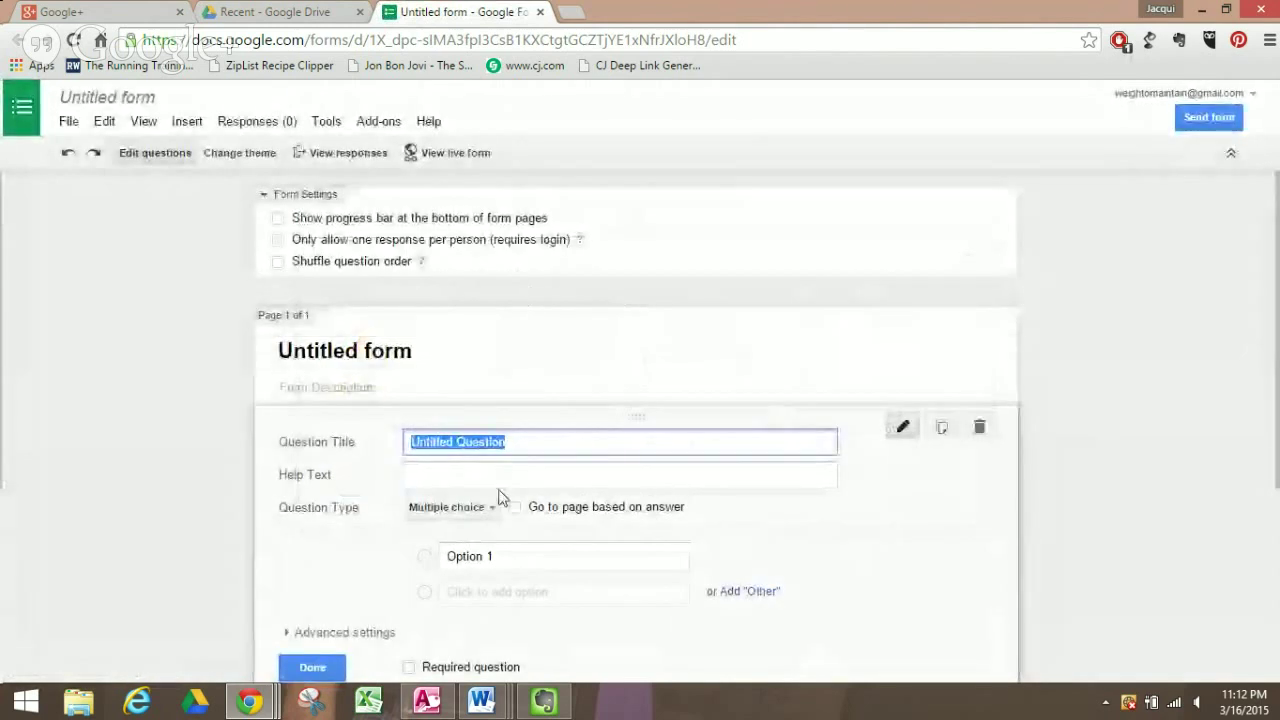
pyautogui.click(412, 350)
pyautogui.moveTo(412, 350); pyautogui.dragTo(276, 350)
pyautogui.write('Weight Tracker')
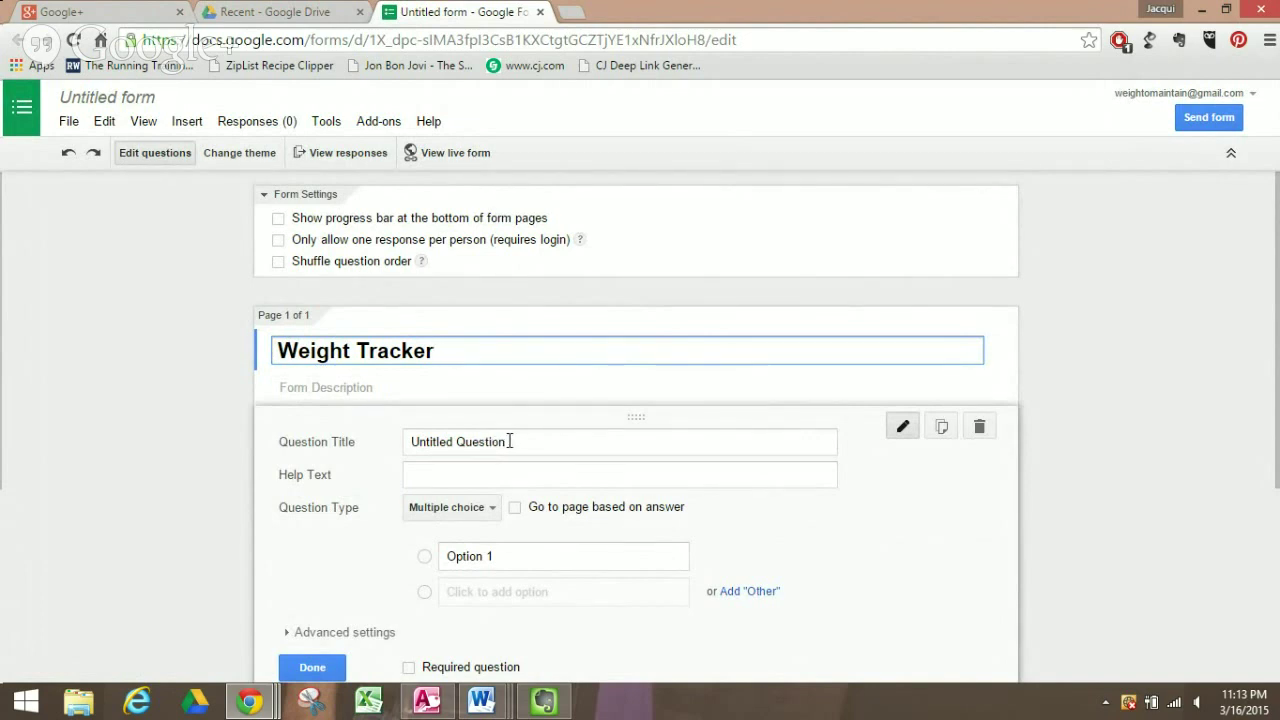
pyautogui.moveTo(510, 441); pyautogui.dragTo(414, 441)
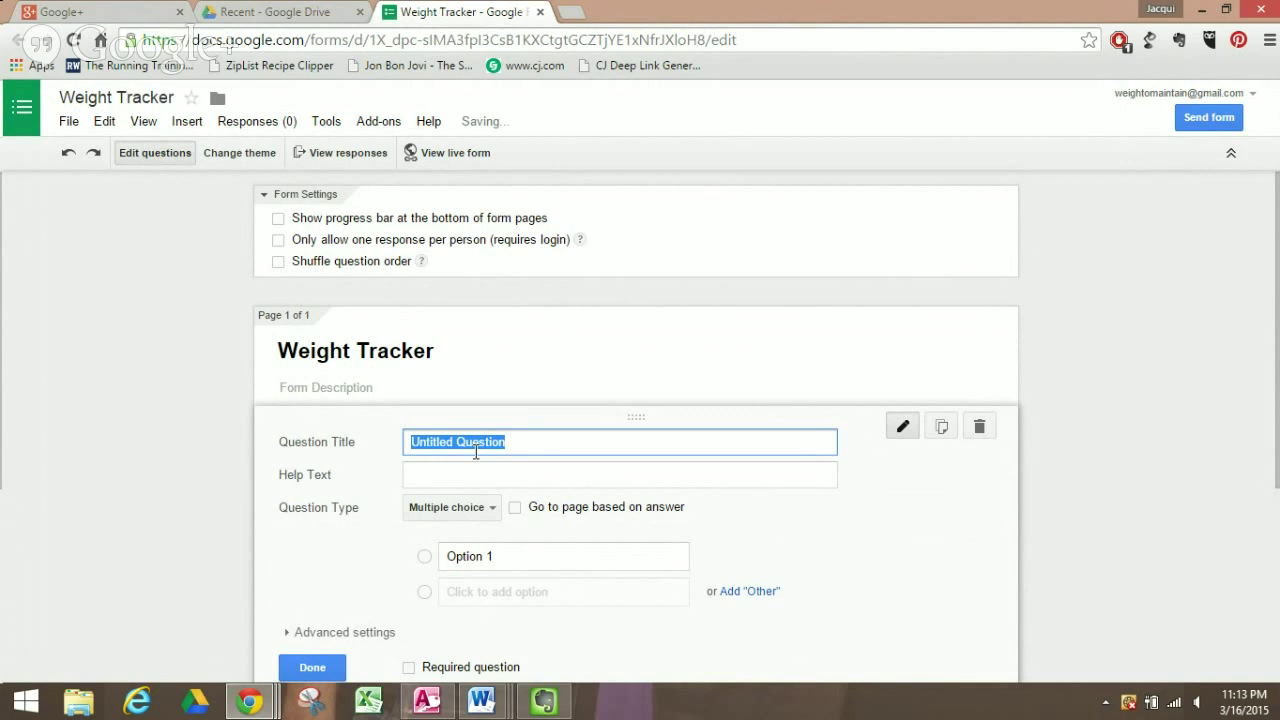
pyautogui.write('Weight')
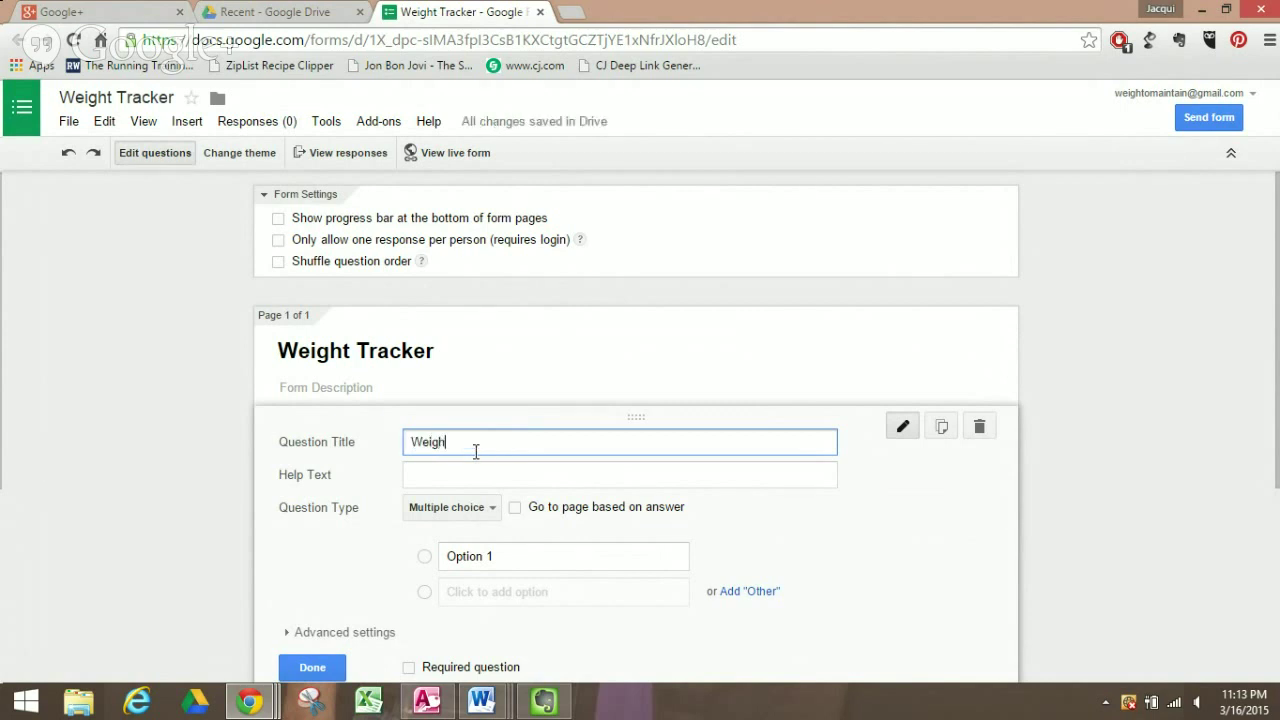
# - Make Weight a short Text answer question
pyautogui.click(490, 510)
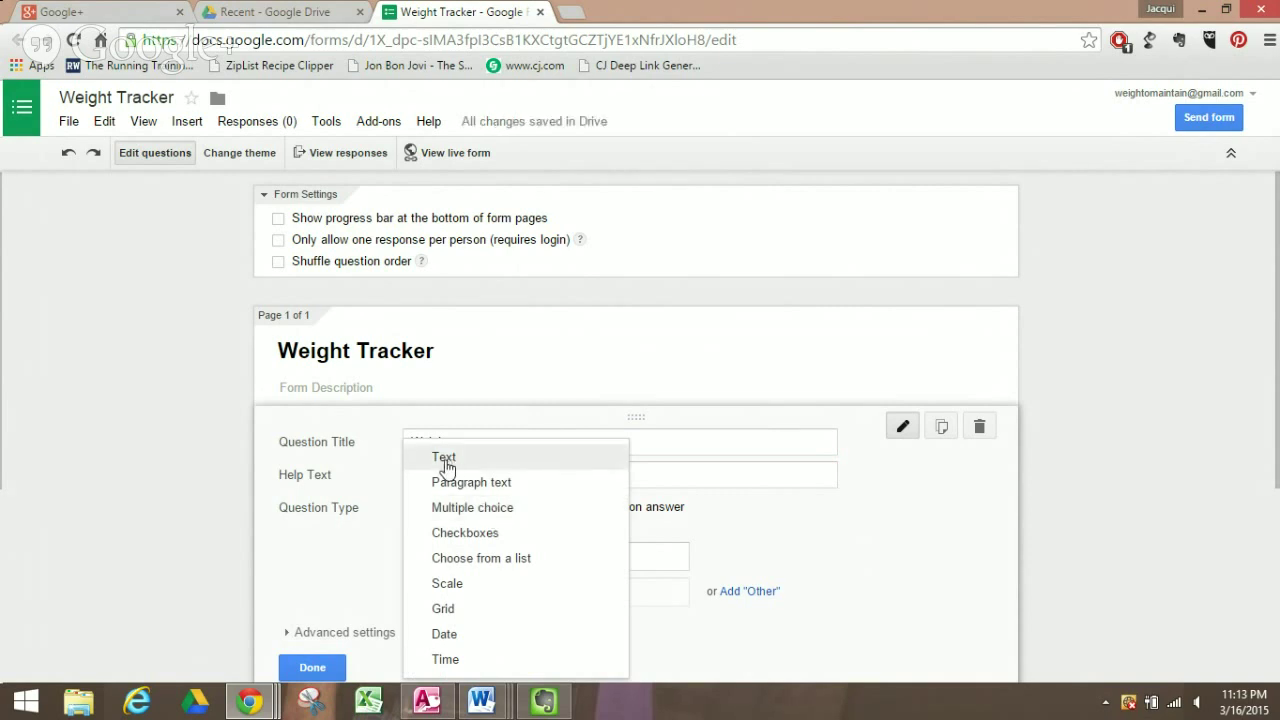
pyautogui.click(446, 464)
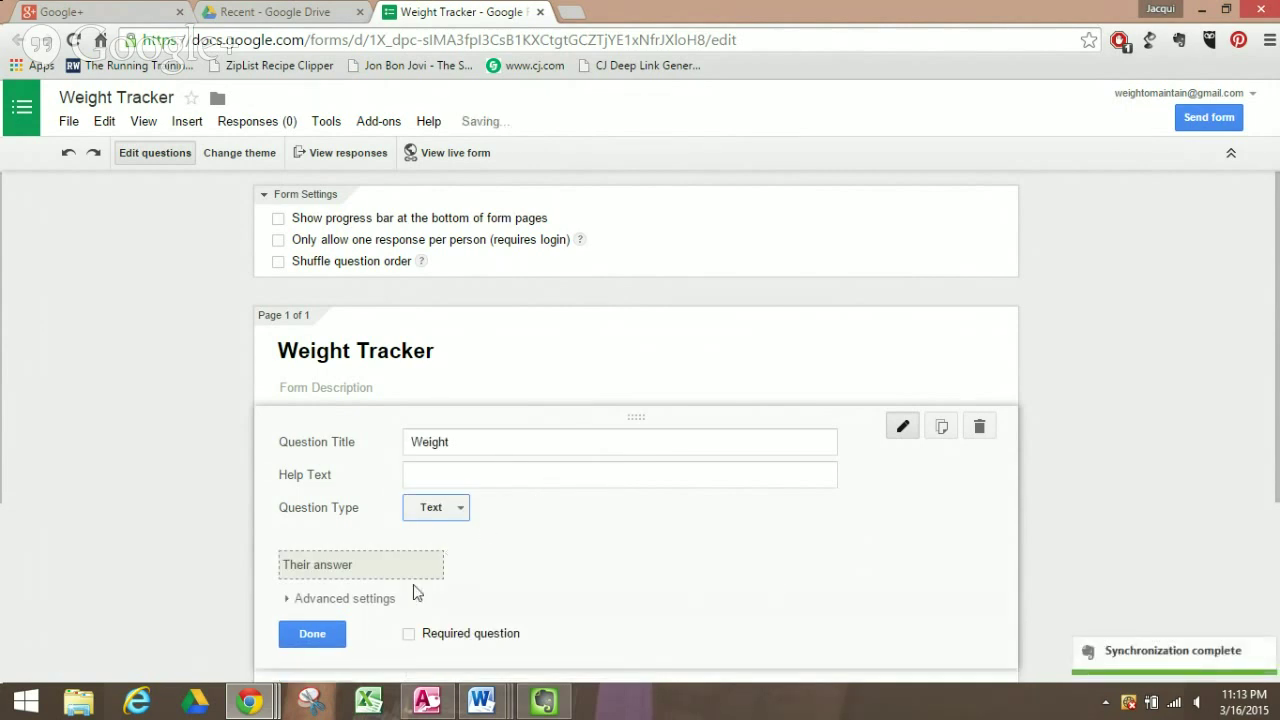
pyautogui.scroll(-2, 746, 521)
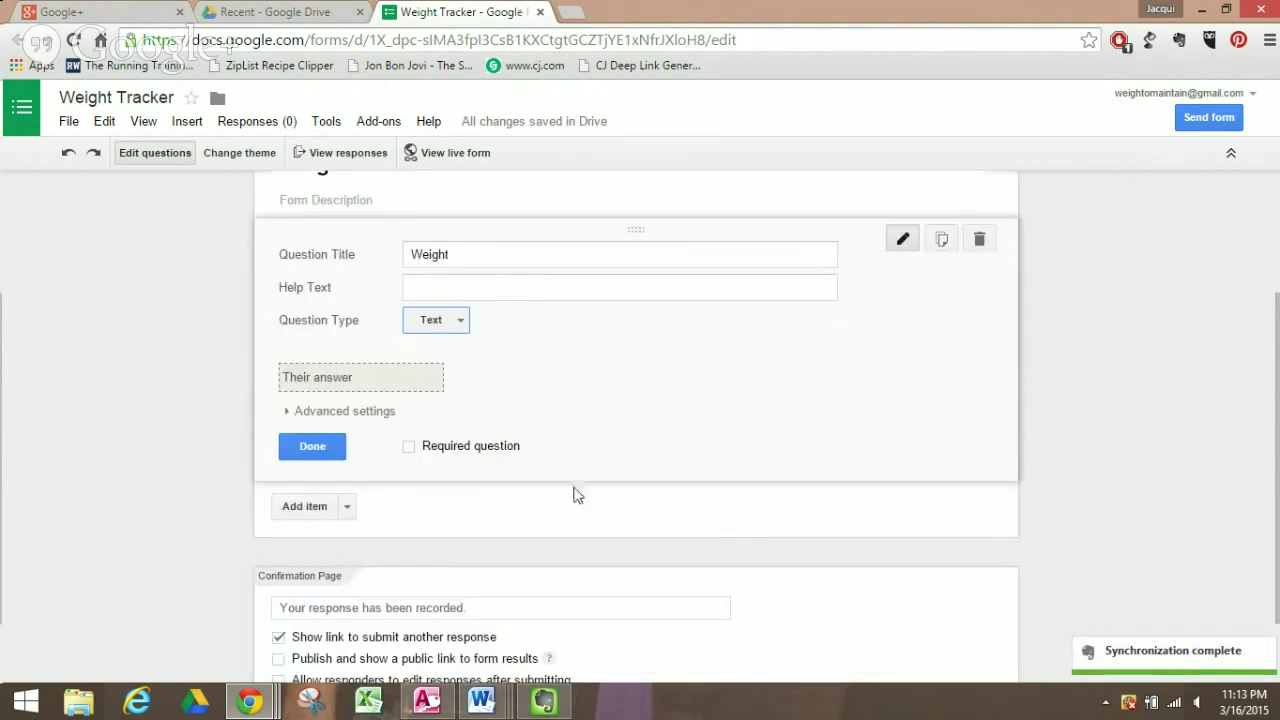
pyautogui.click(316, 450)
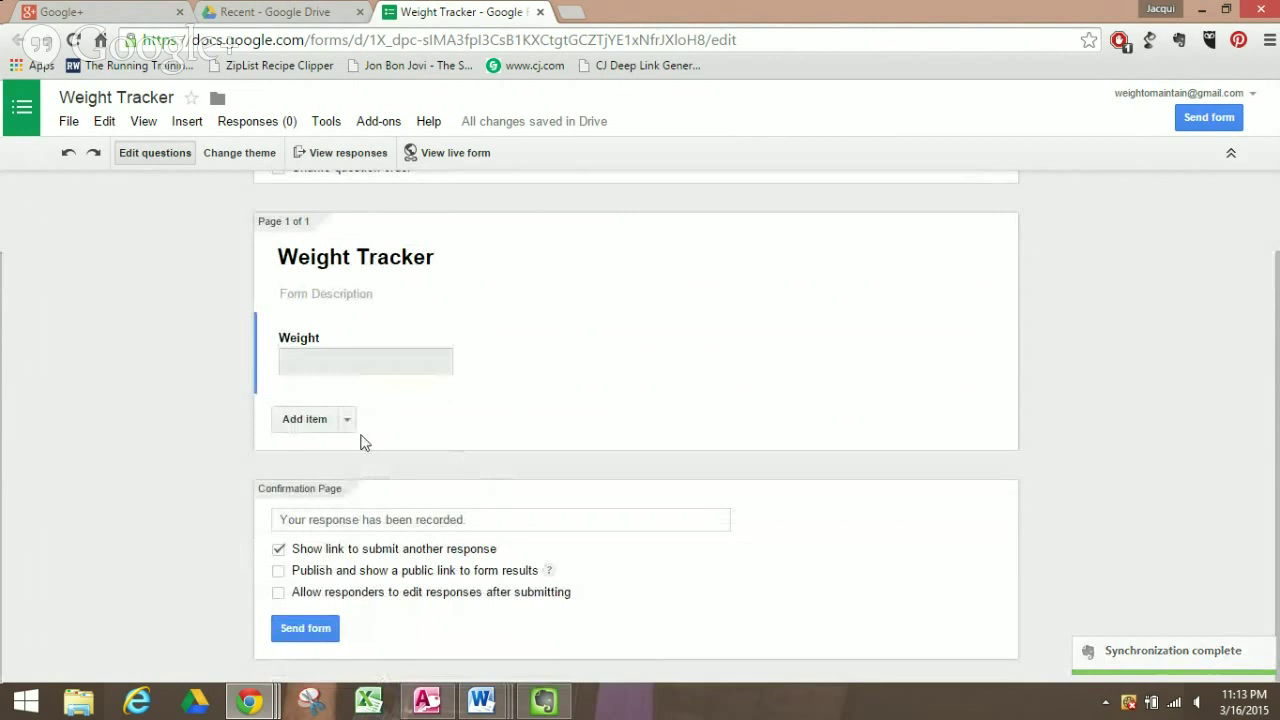
# - Add a 'Body Fat %' Text question and start another new question below it
pyautogui.click(310, 421)
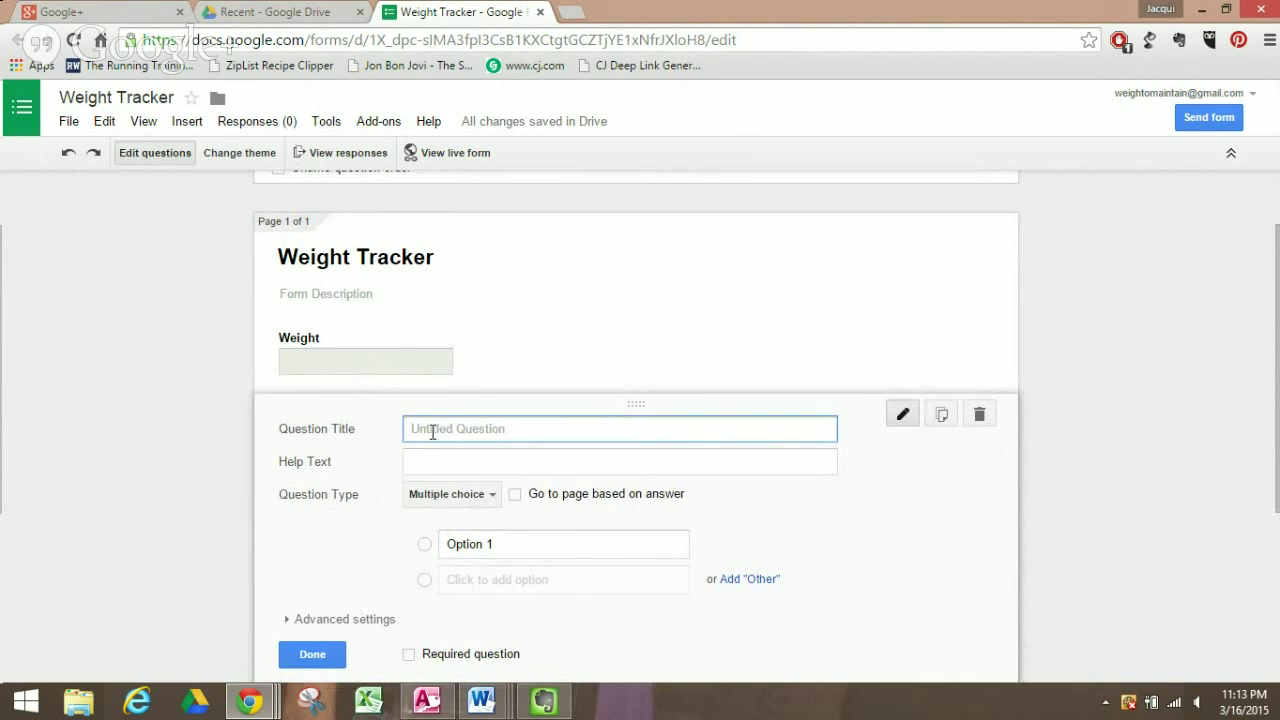
pyautogui.write('Body Fat %')
pyautogui.click(489, 495)
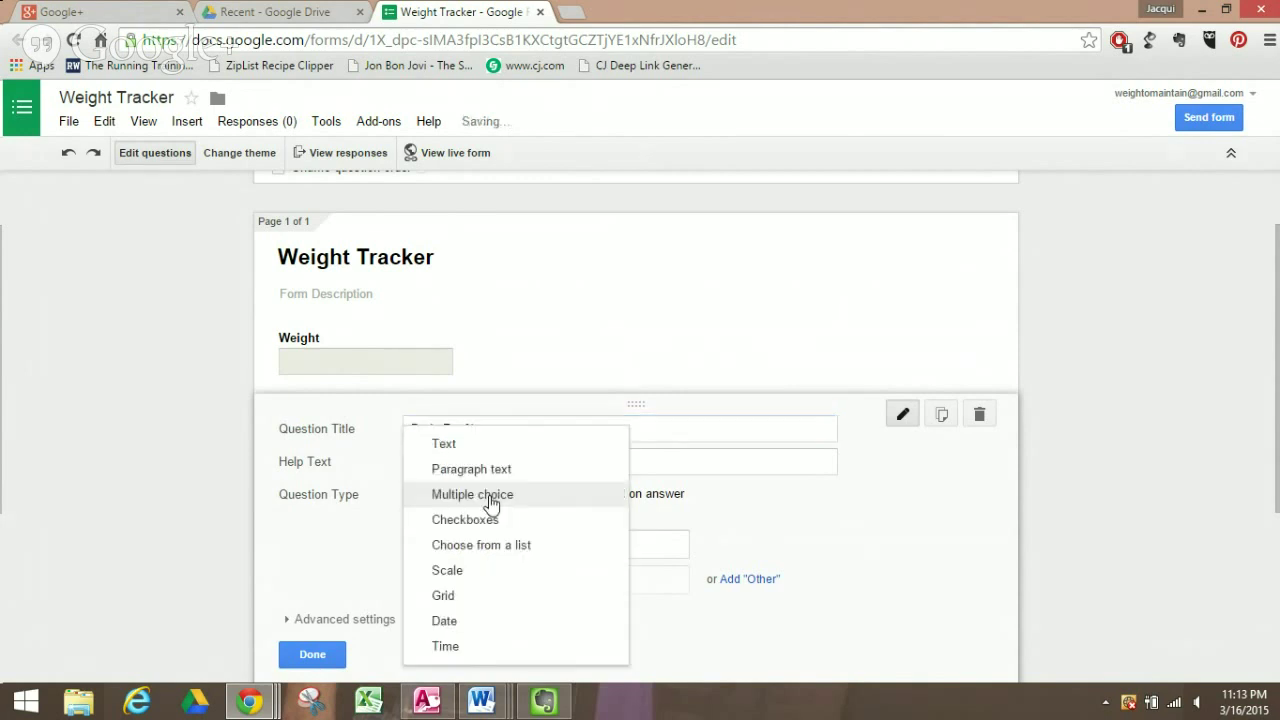
pyautogui.click(465, 450)
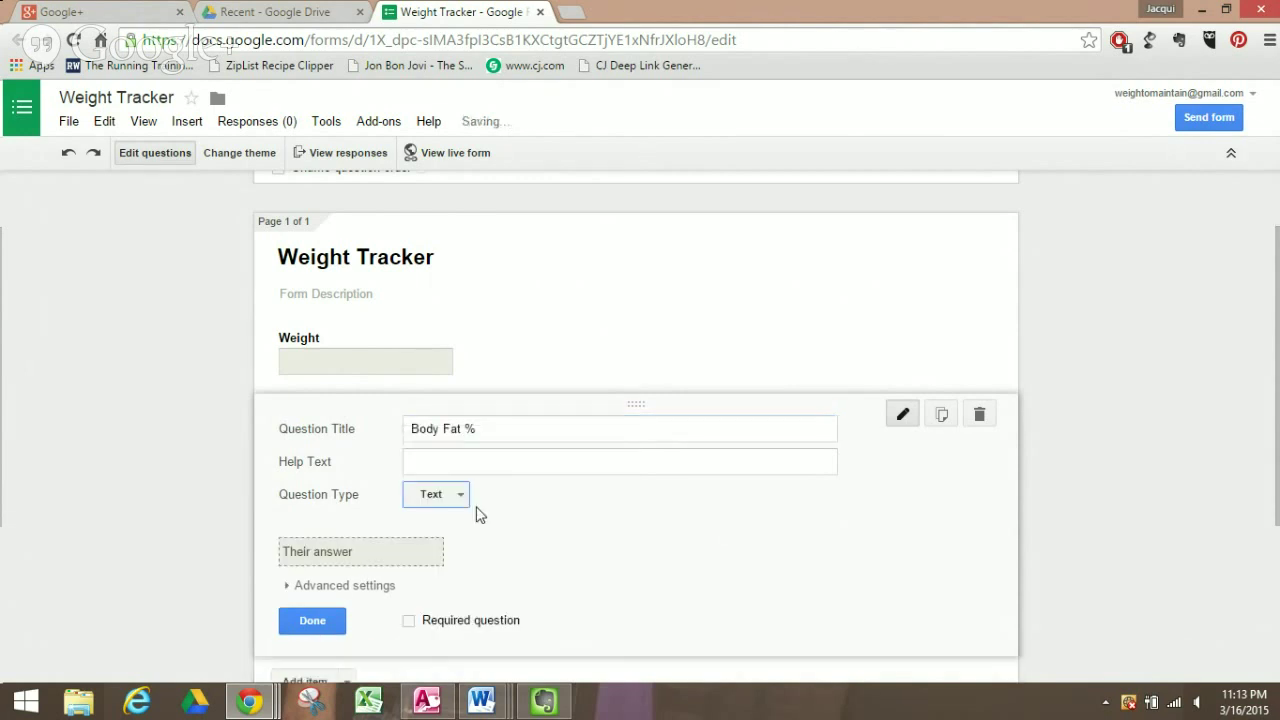
pyautogui.click(312, 620)
pyautogui.click(304, 499)
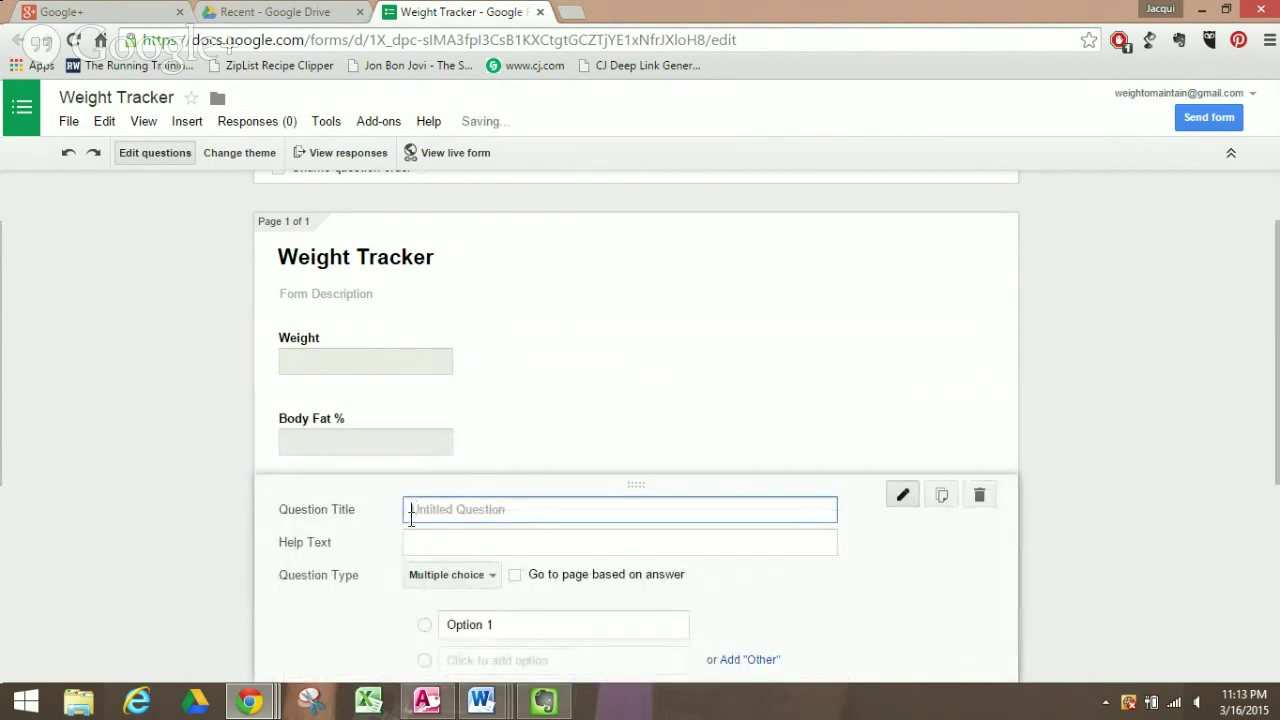
# - Title the new question 'Waist' and make it a Text answer
pyautogui.write('Waist')
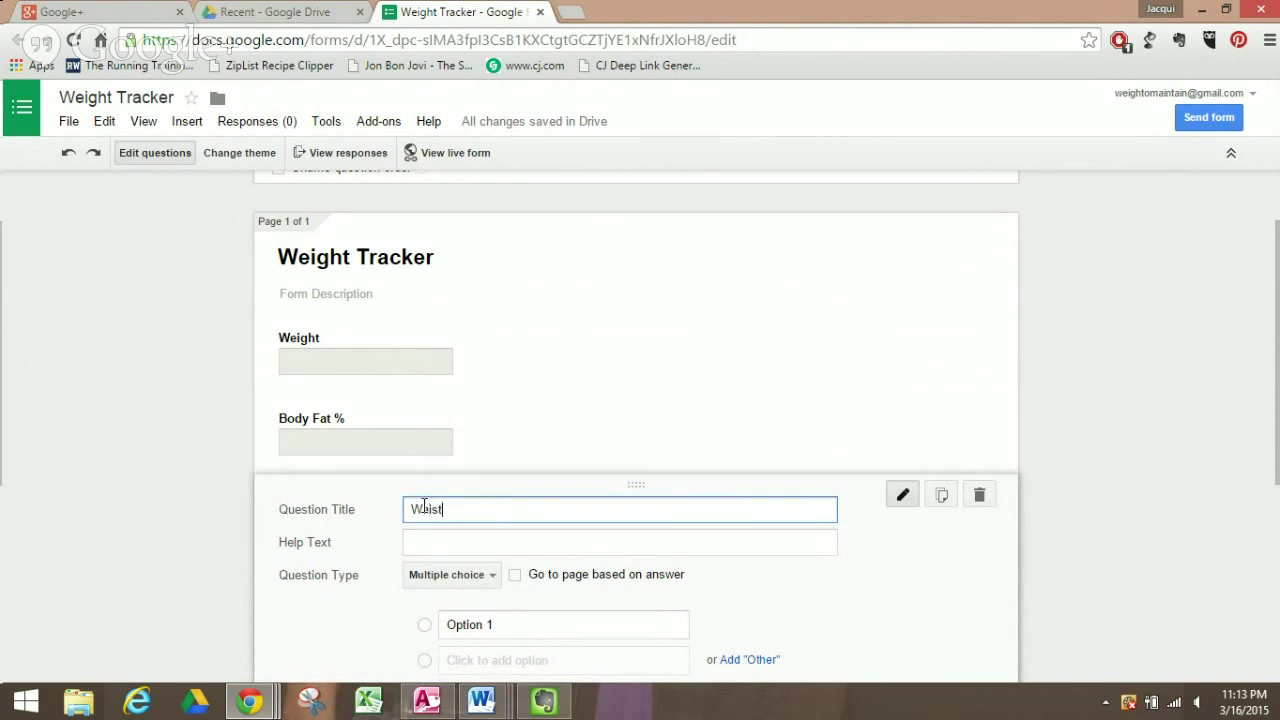
pyautogui.click(430, 575)
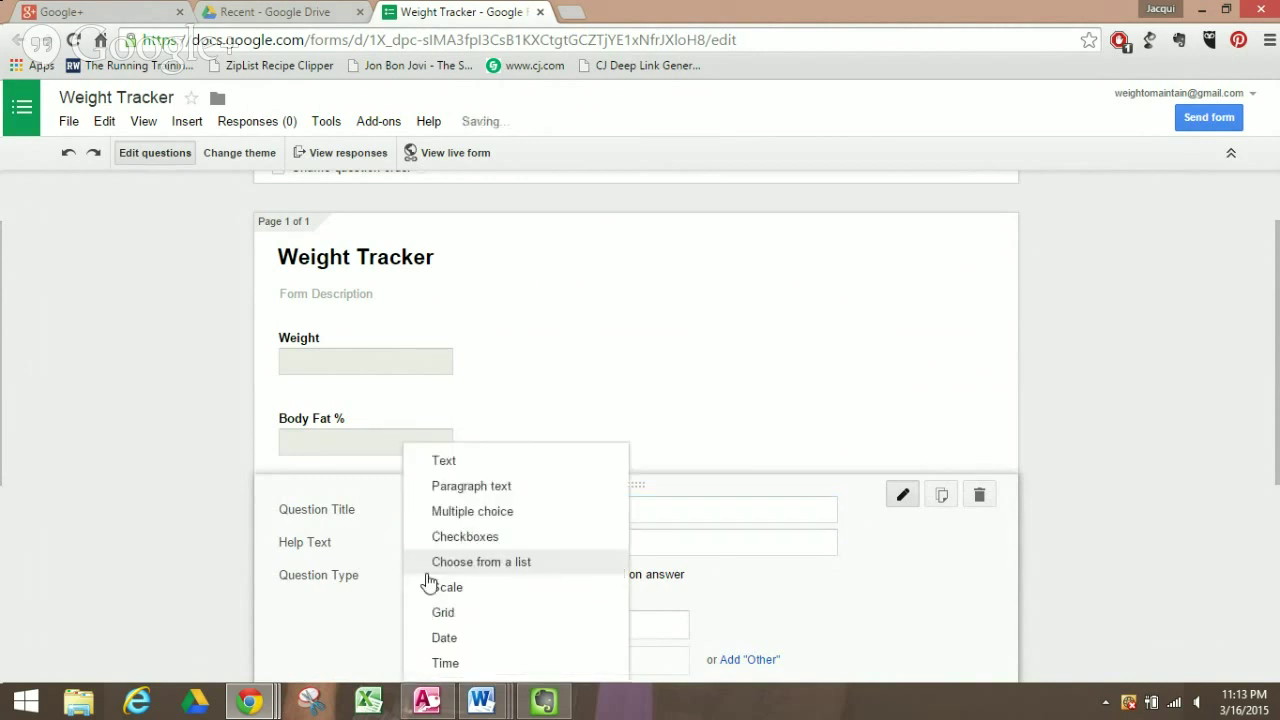
pyautogui.click(453, 473)
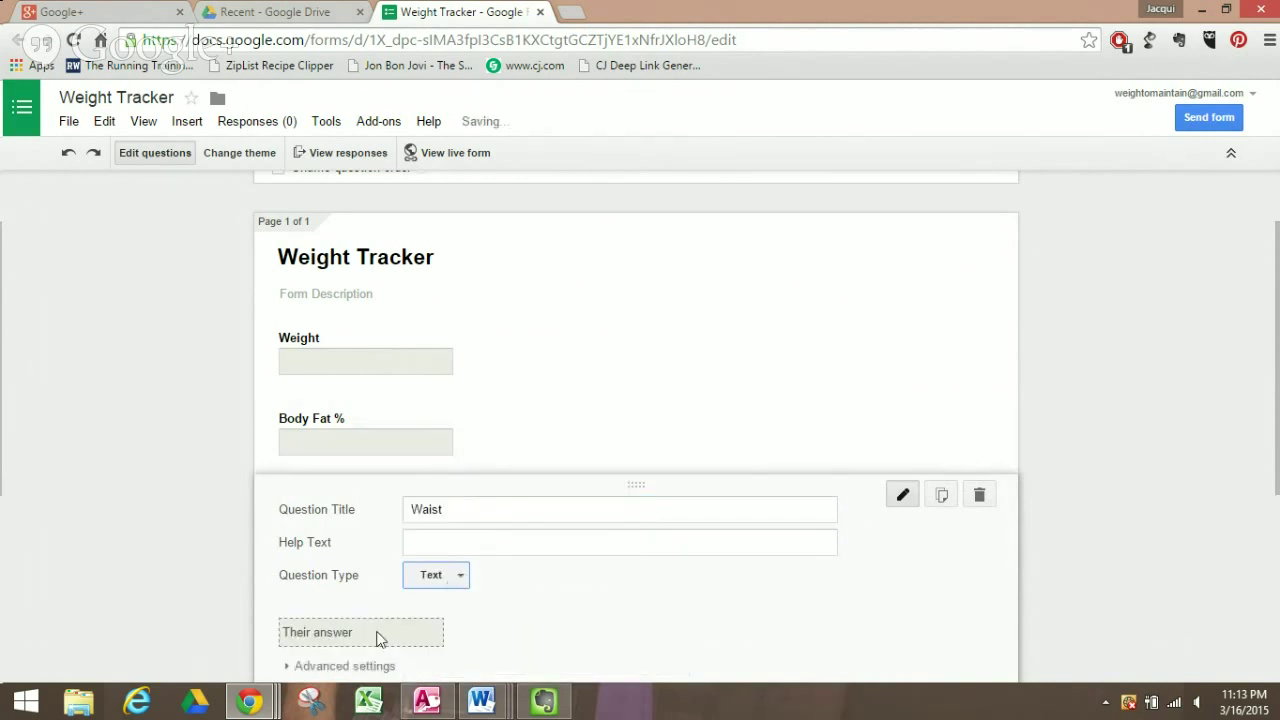
pyautogui.scroll(-1, 443, 583)
pyautogui.scroll(-2, 443, 583)
pyautogui.click(309, 428)
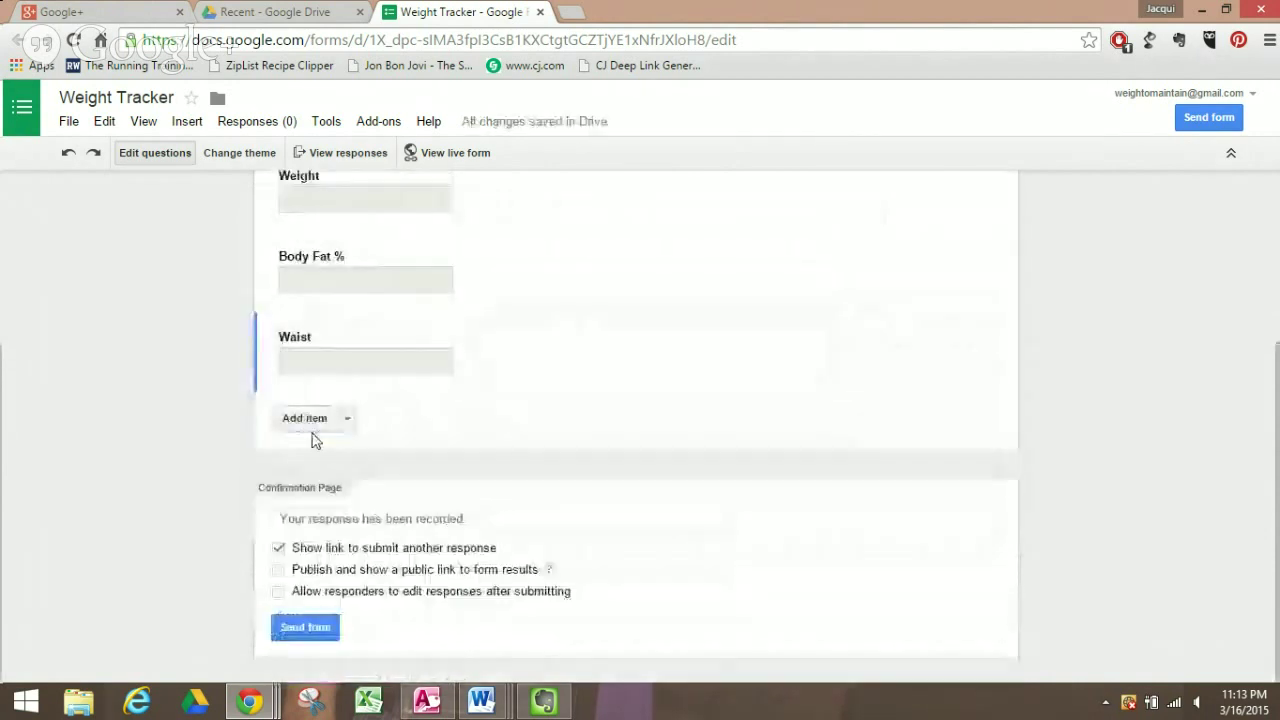
# - Add a 'Hips' question with a Text answer type
pyautogui.click(314, 419)
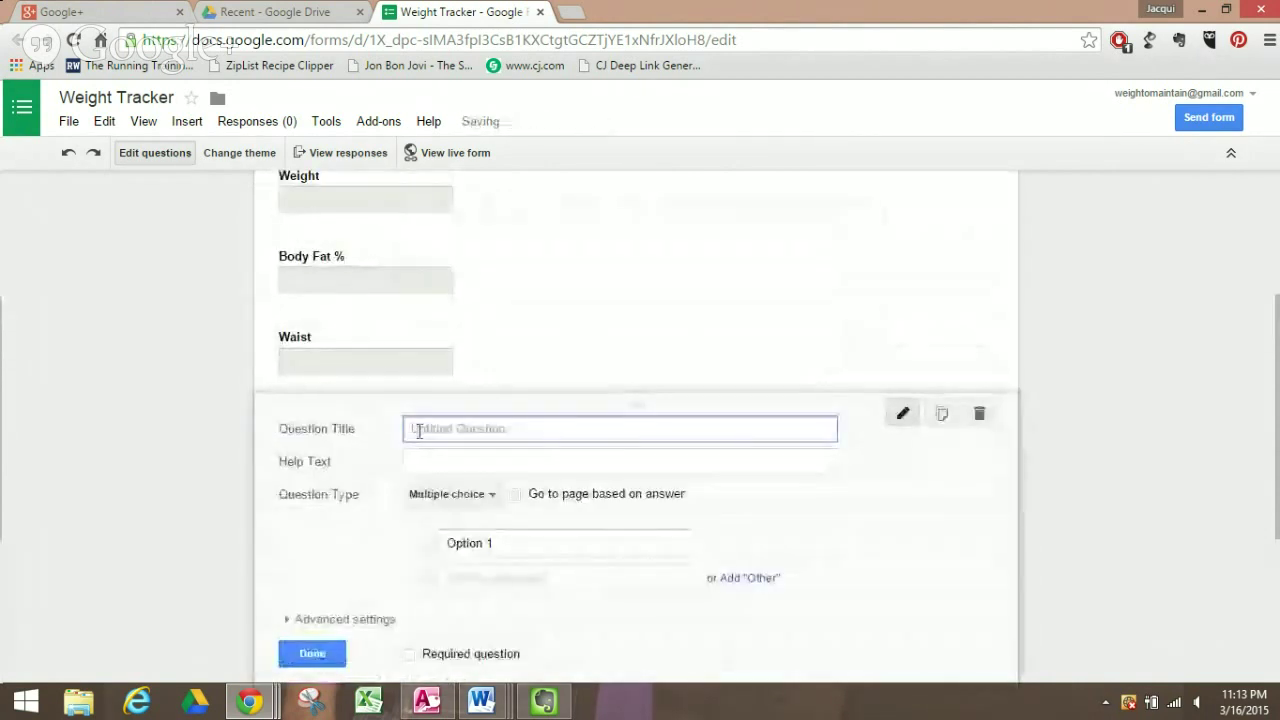
pyautogui.write('Hips')
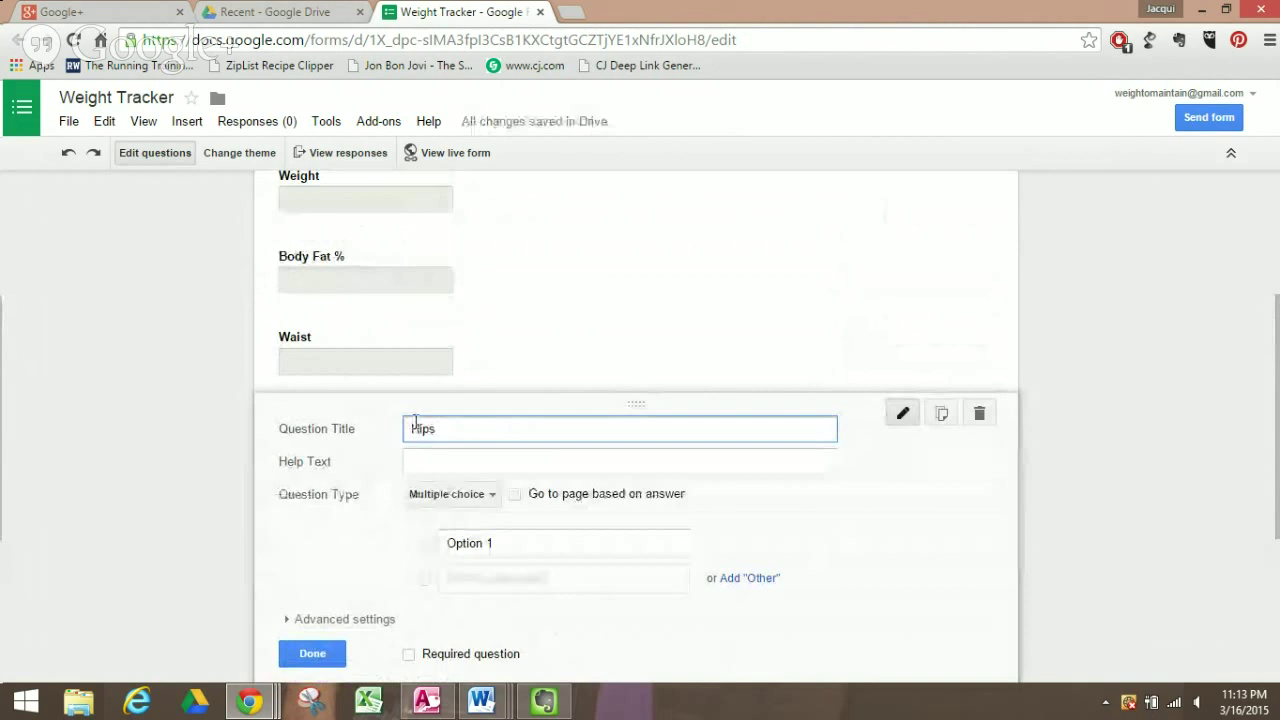
pyautogui.click(447, 496)
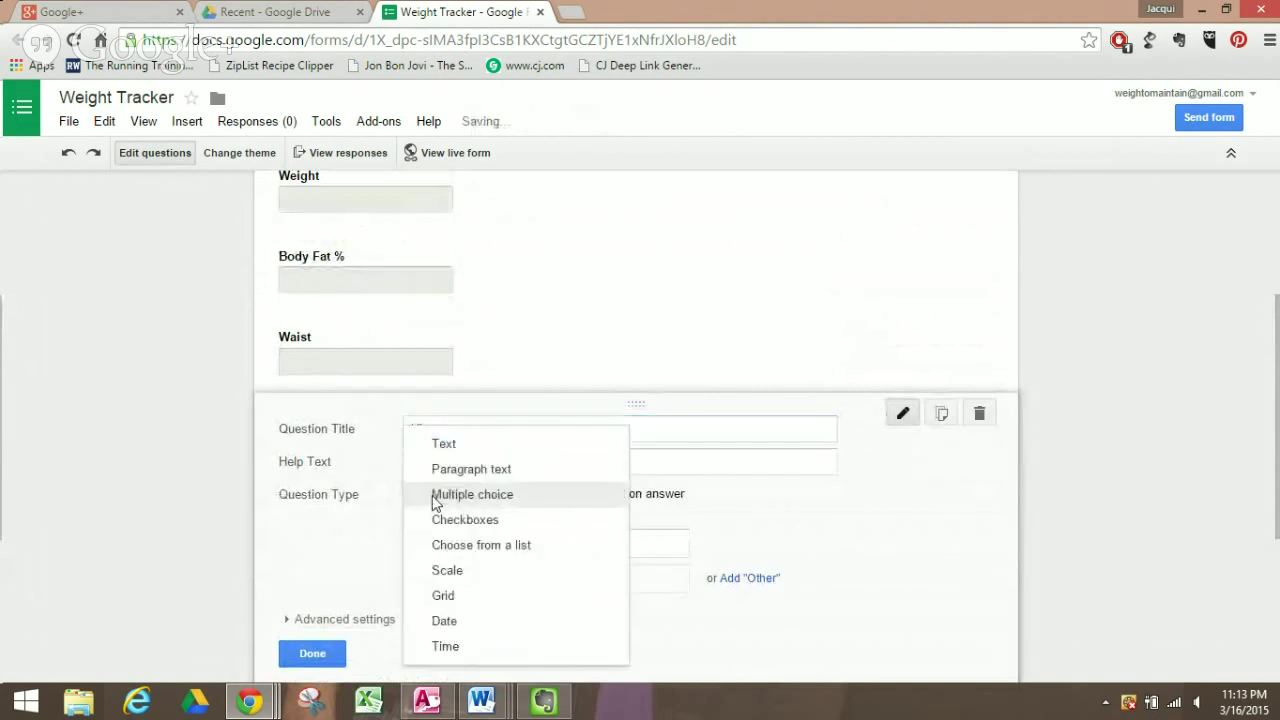
pyautogui.click(443, 443)
pyautogui.click(313, 619)
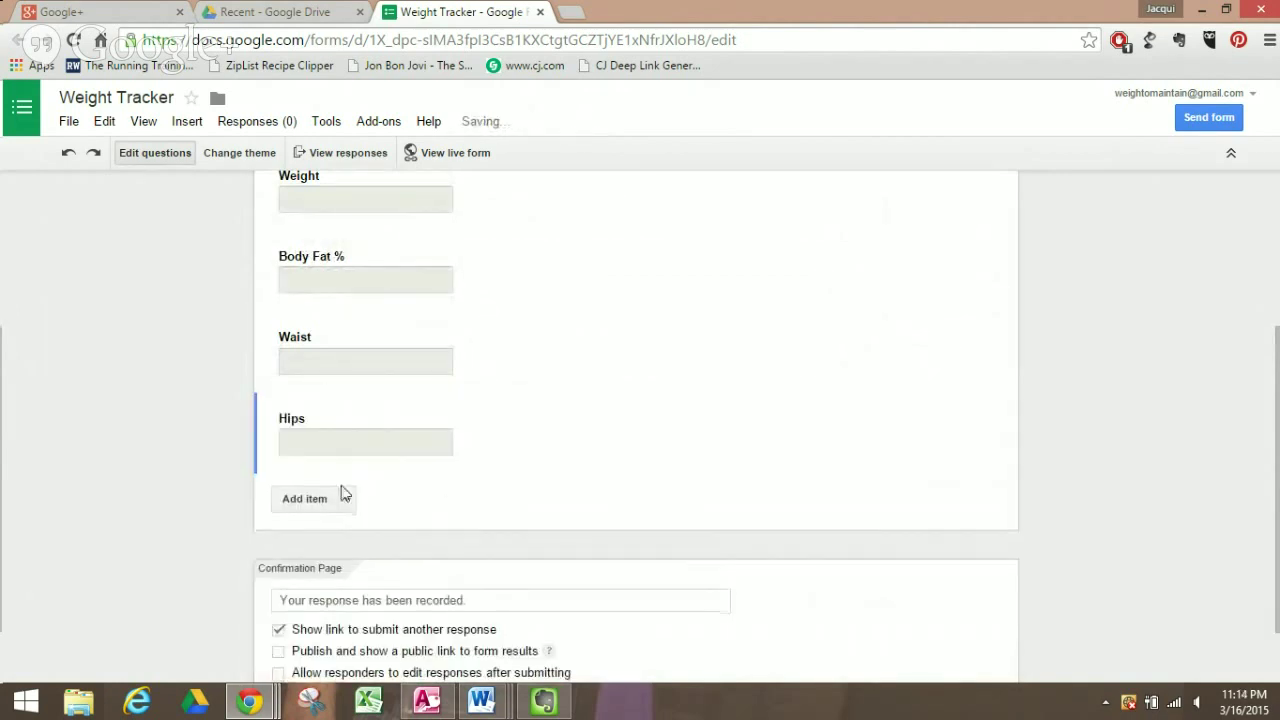
# - Add a 'Chest' question with a Text answer type
pyautogui.click(305, 499)
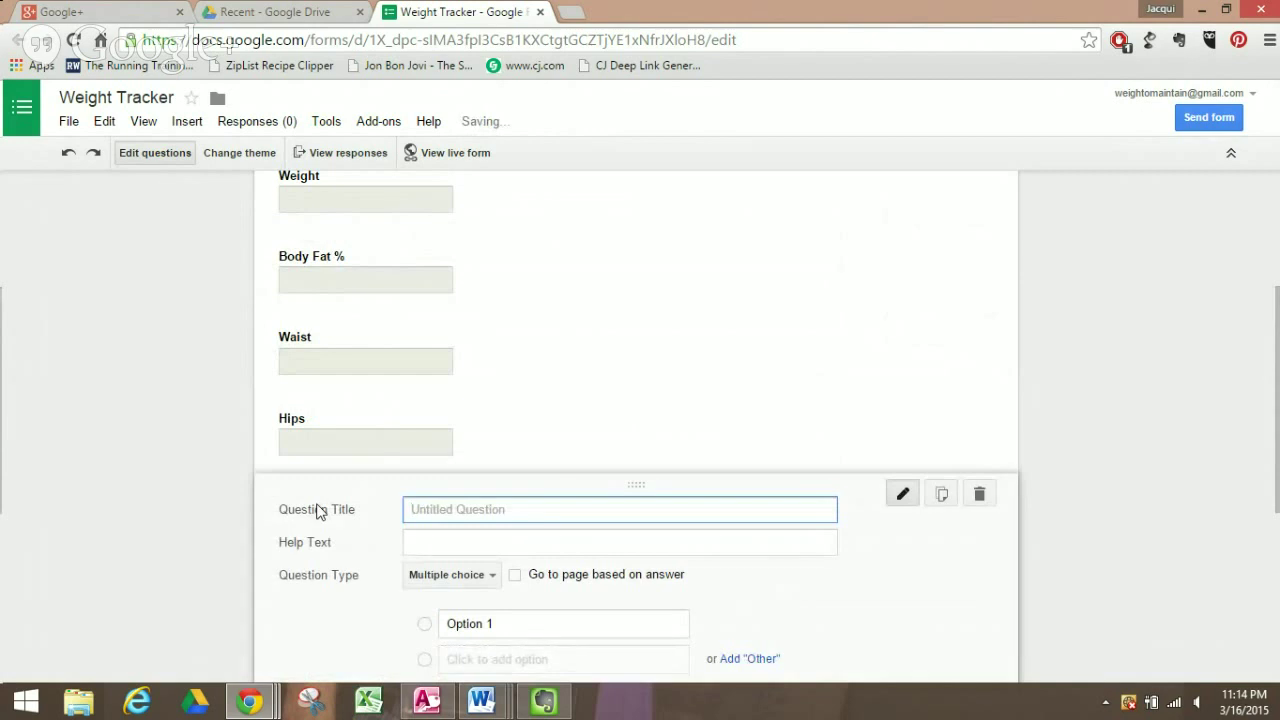
pyautogui.write('Chest')
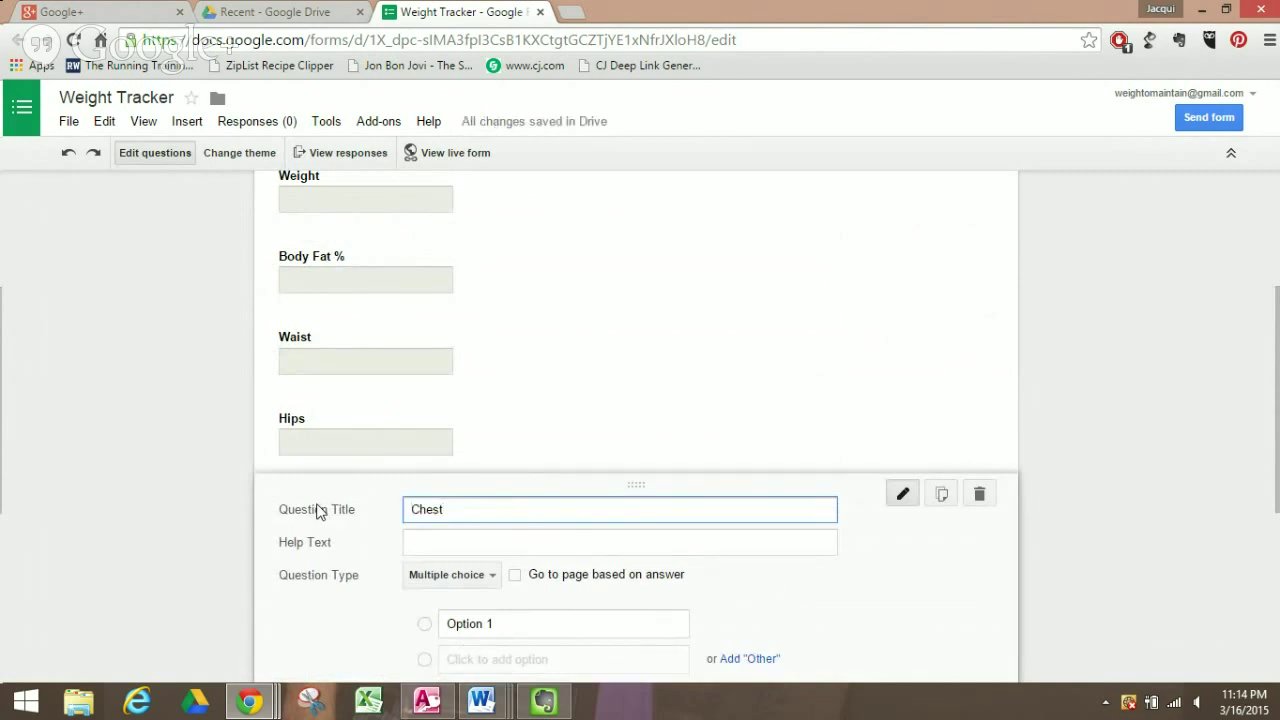
pyautogui.click(452, 576)
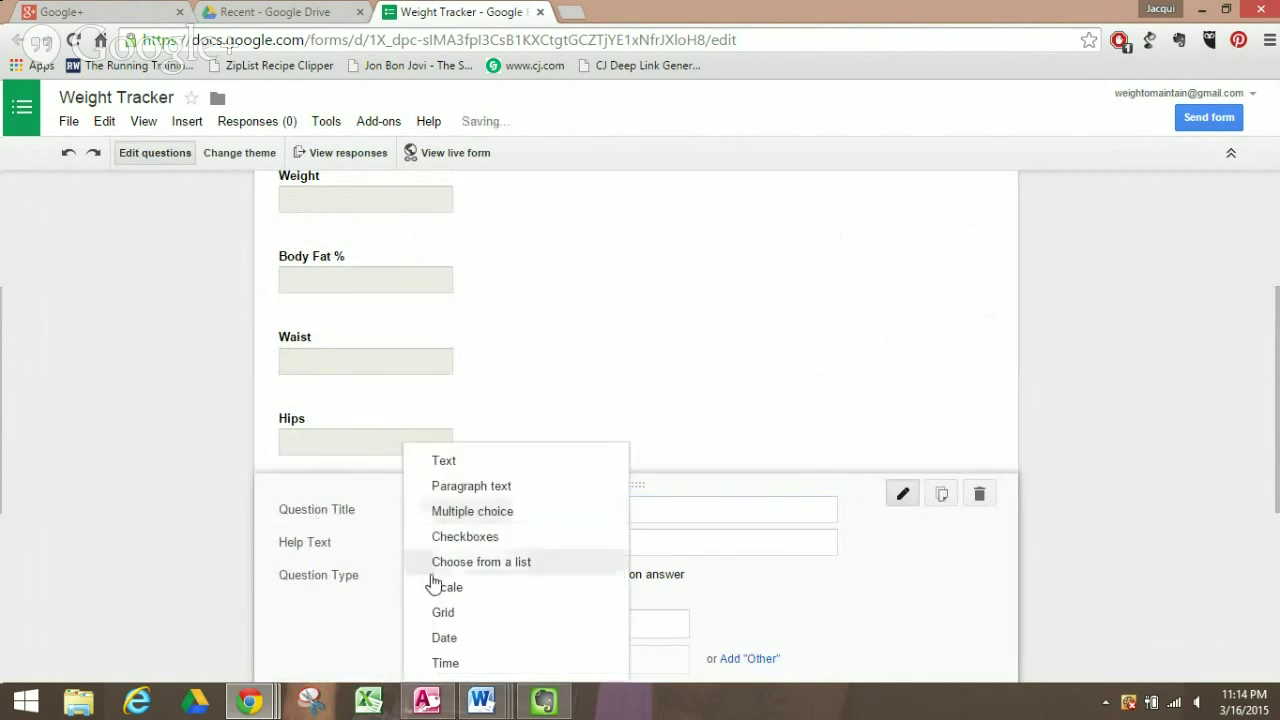
pyautogui.click(445, 466)
pyautogui.scroll(-2, 400, 530)
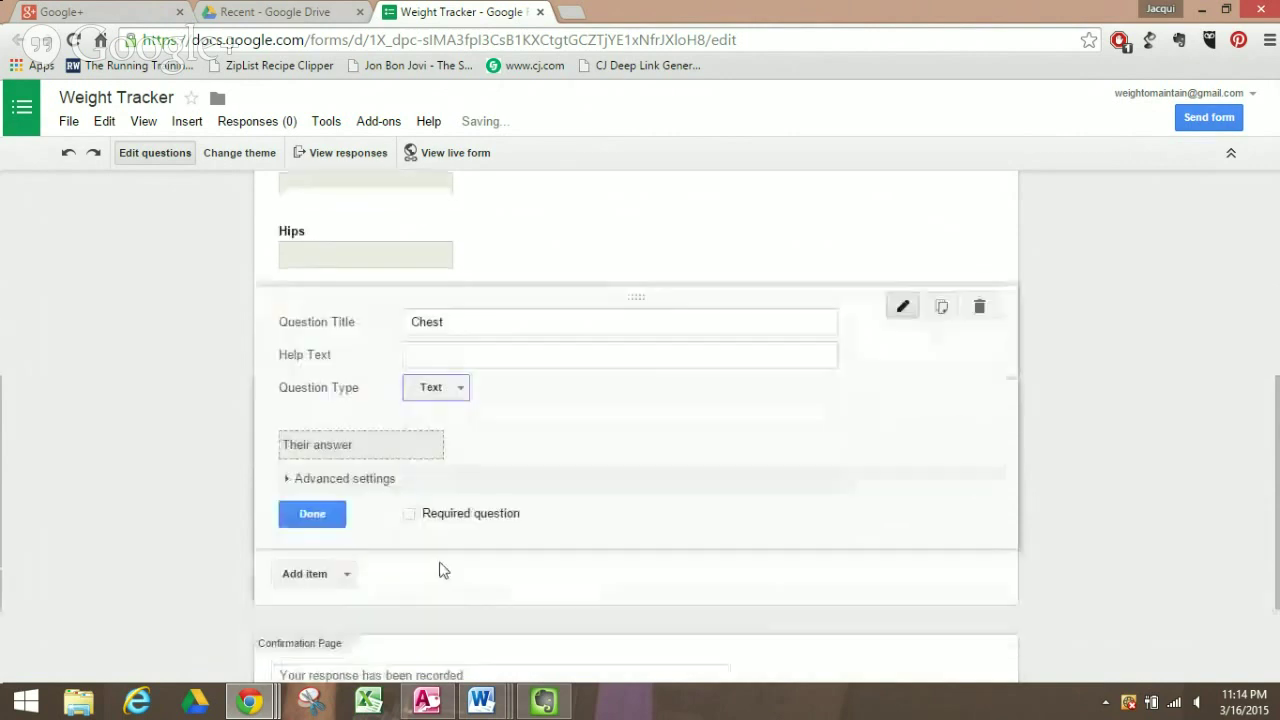
pyautogui.click(338, 515)
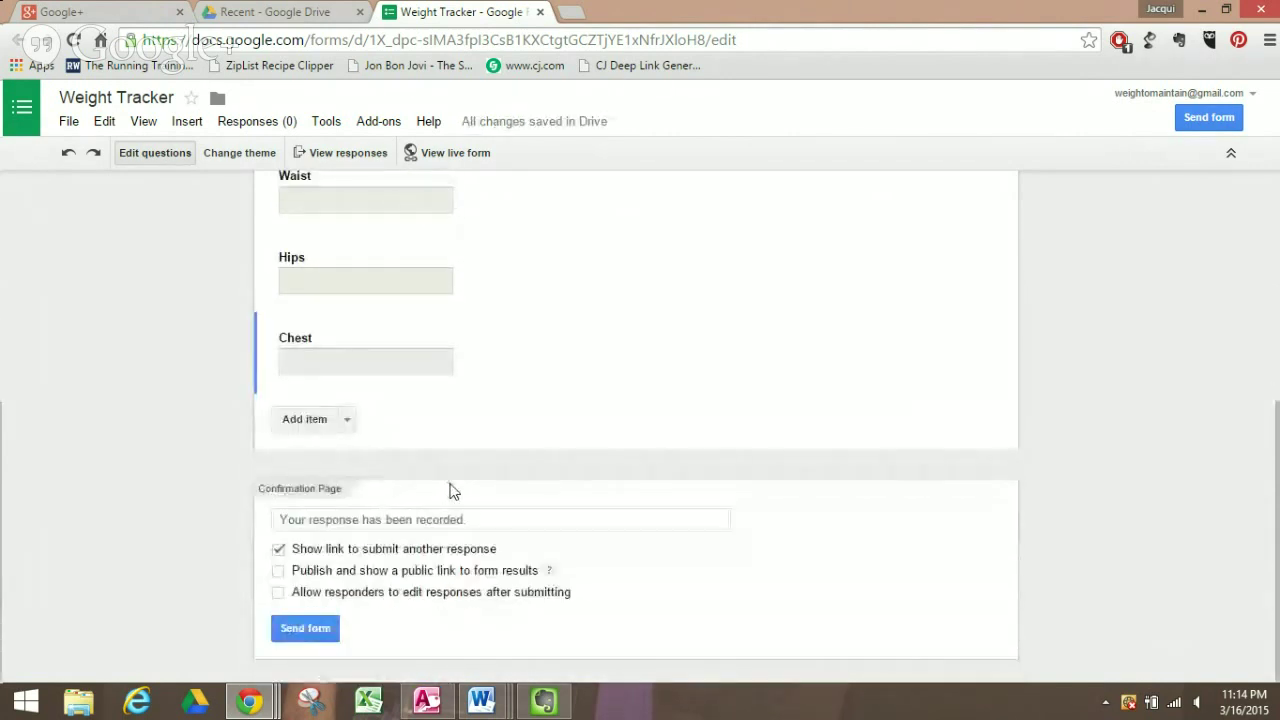
# - Add a 'Thighs' question with a Text answer type
pyautogui.click(304, 419)
pyautogui.write('Thighs')
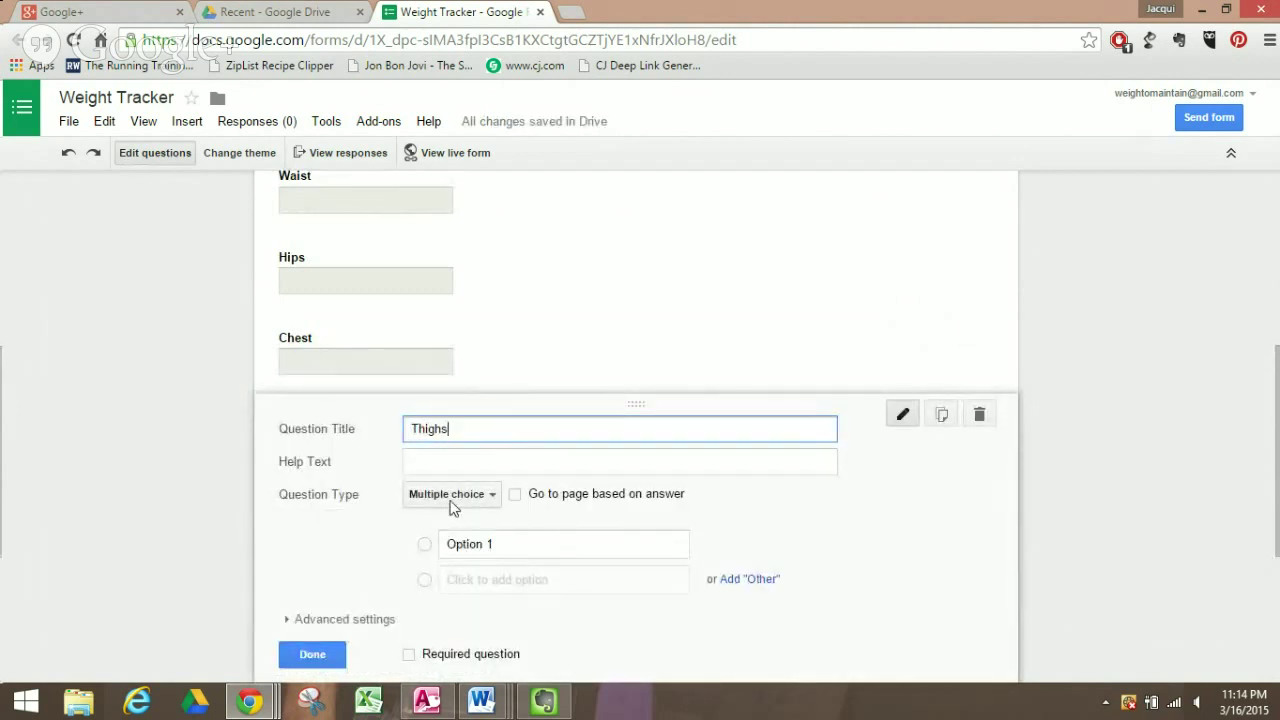
pyautogui.click(452, 498)
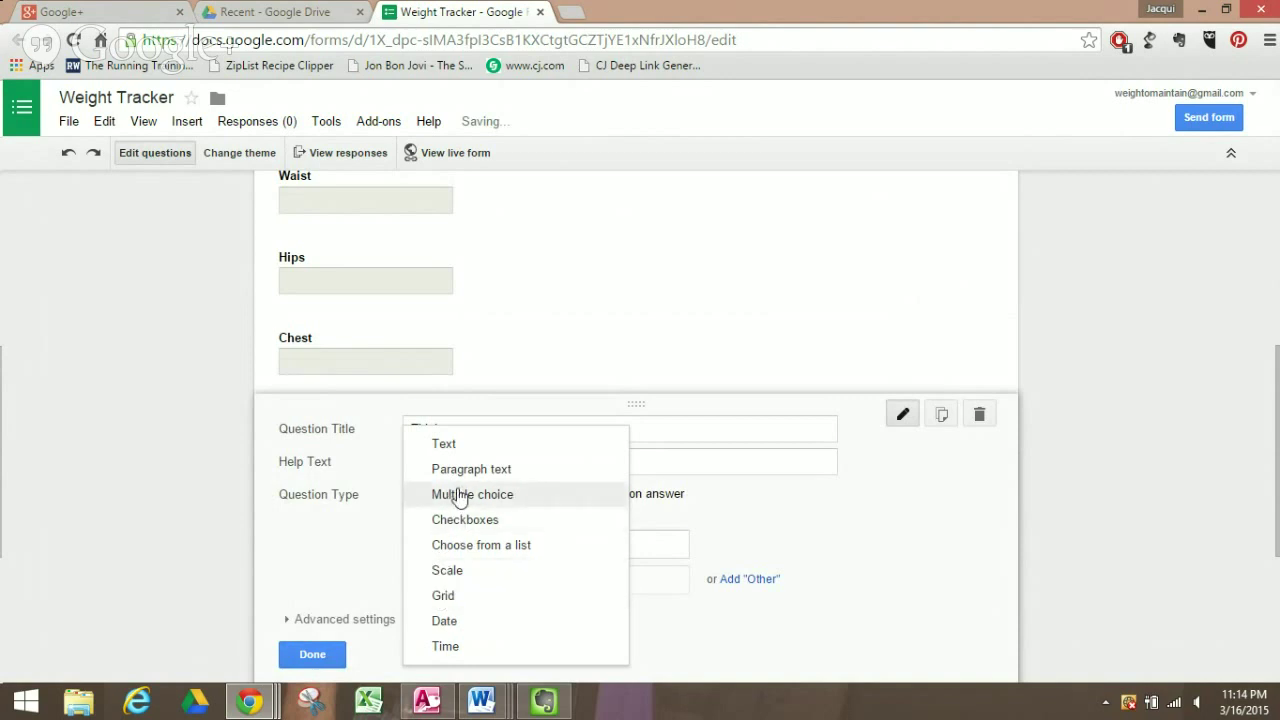
pyautogui.click(446, 448)
pyautogui.click(312, 620)
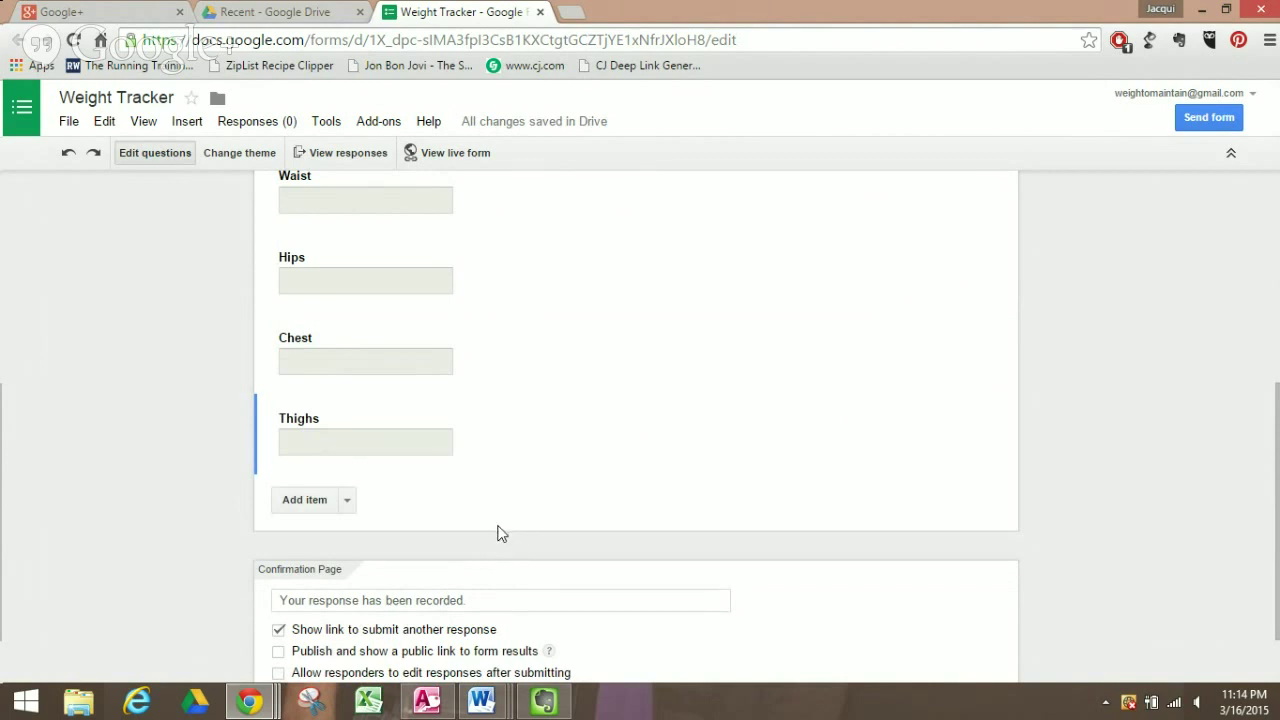
# - Add a question titled 'Comments' using the Paragraph text answer type
pyautogui.click(305, 501)
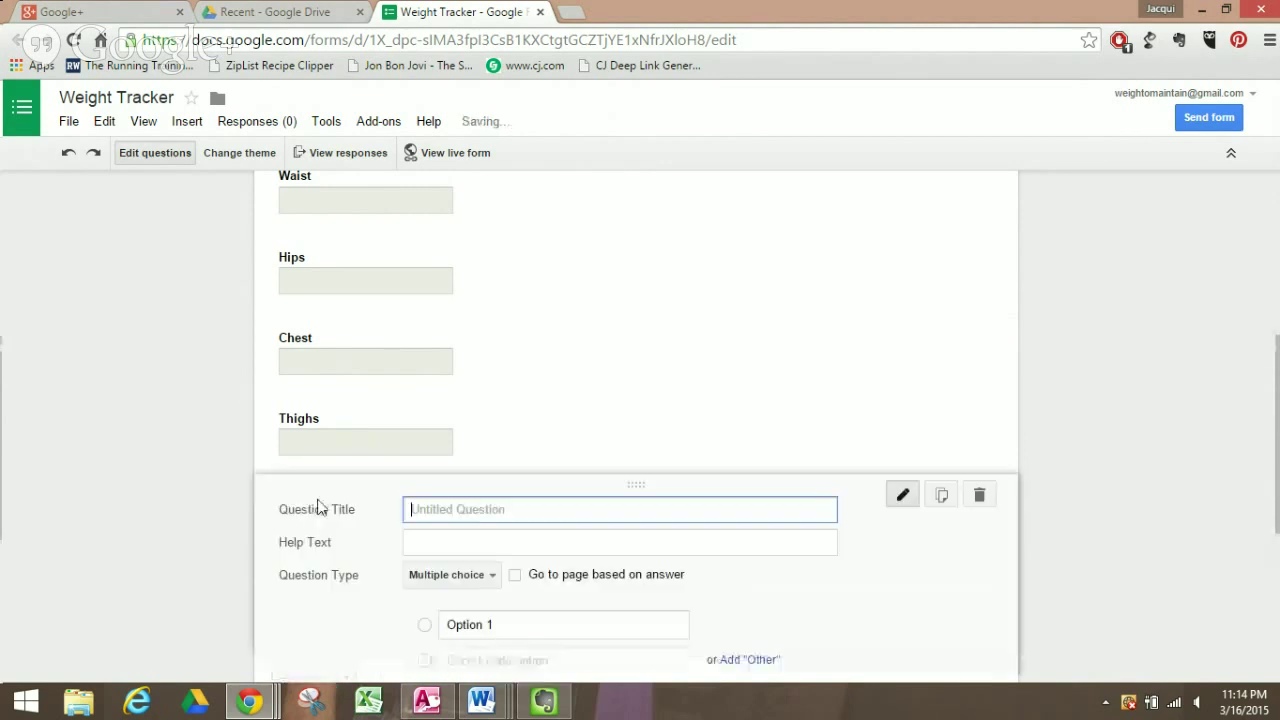
pyautogui.write('Comm')
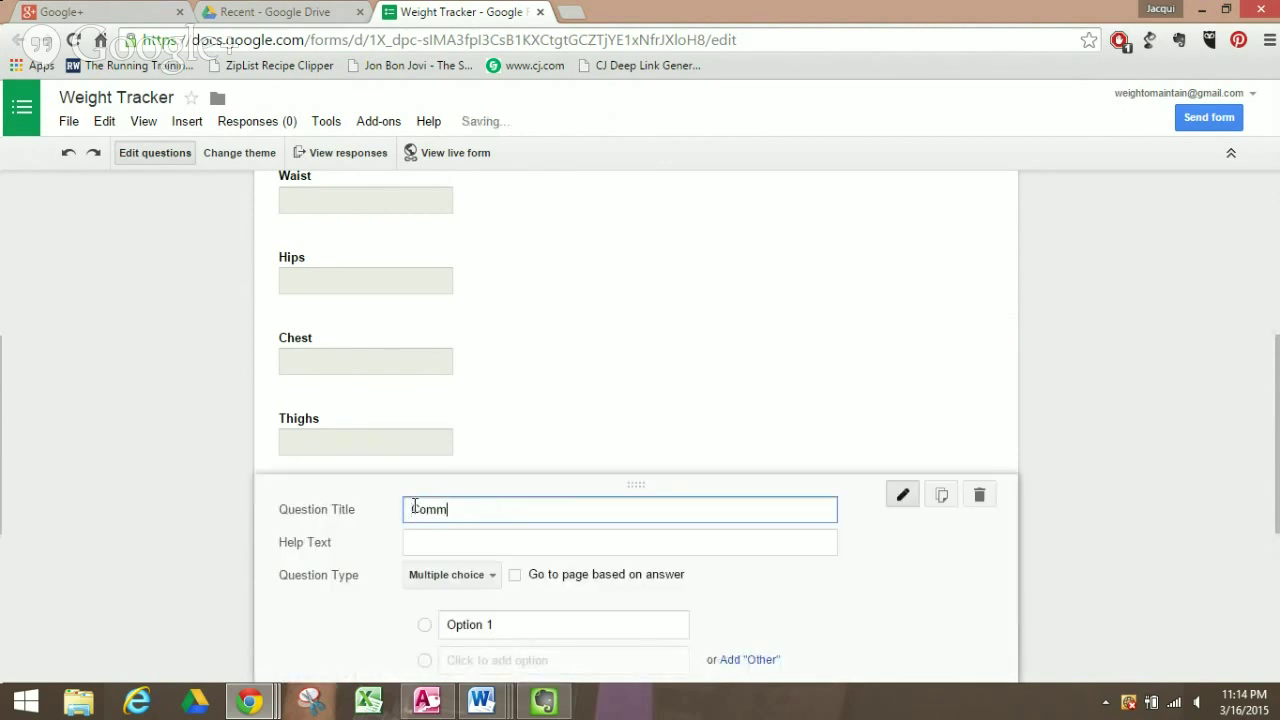
pyautogui.write('ents')
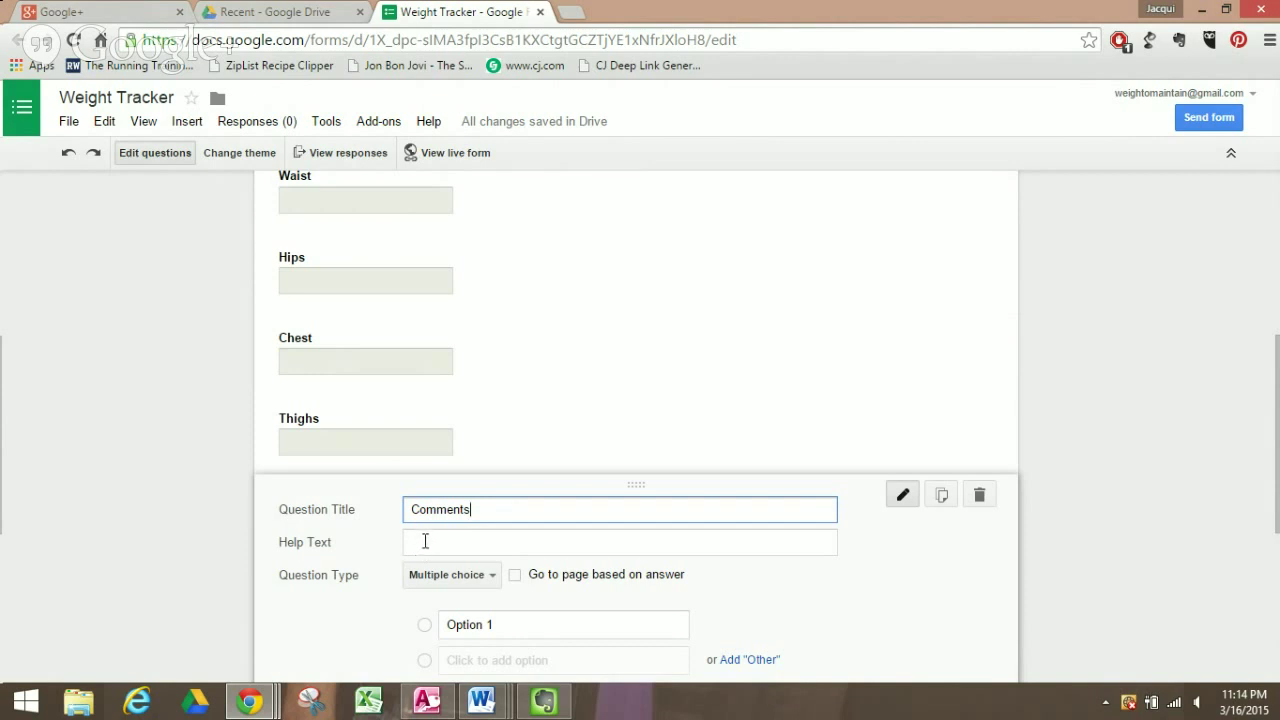
pyautogui.click(460, 577)
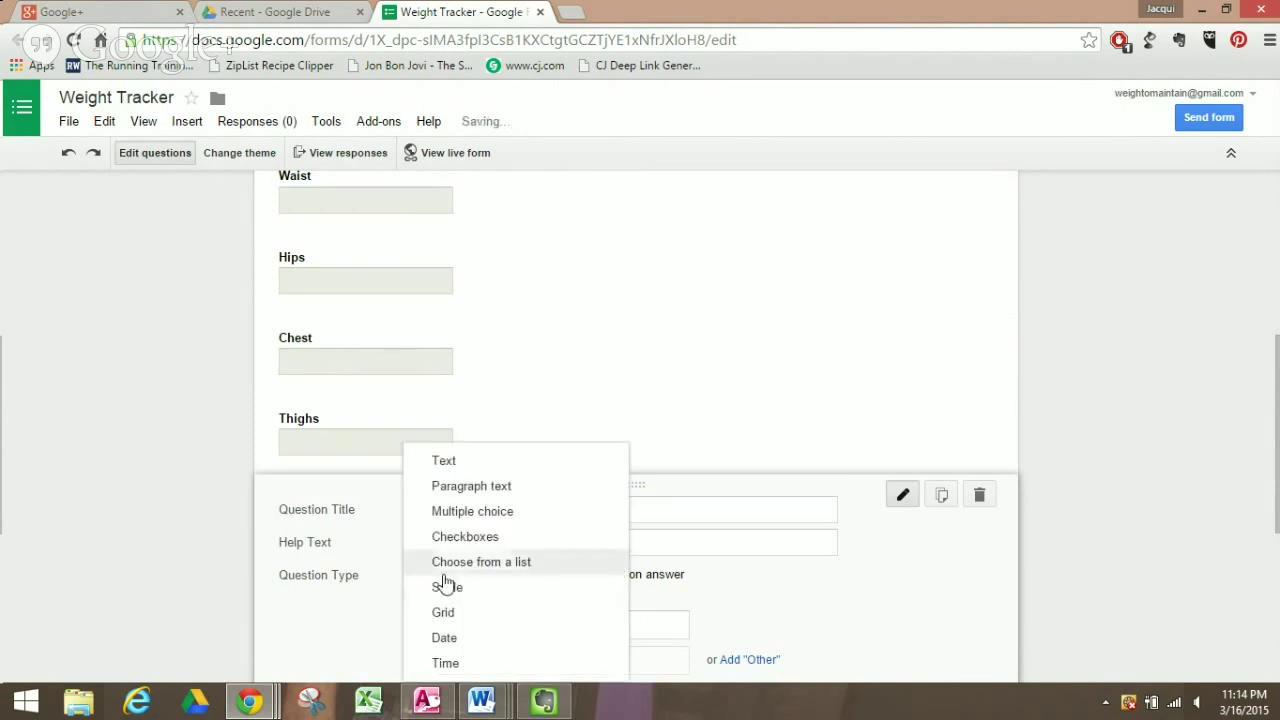
pyautogui.click(465, 490)
pyautogui.scroll(-1, 589, 497)
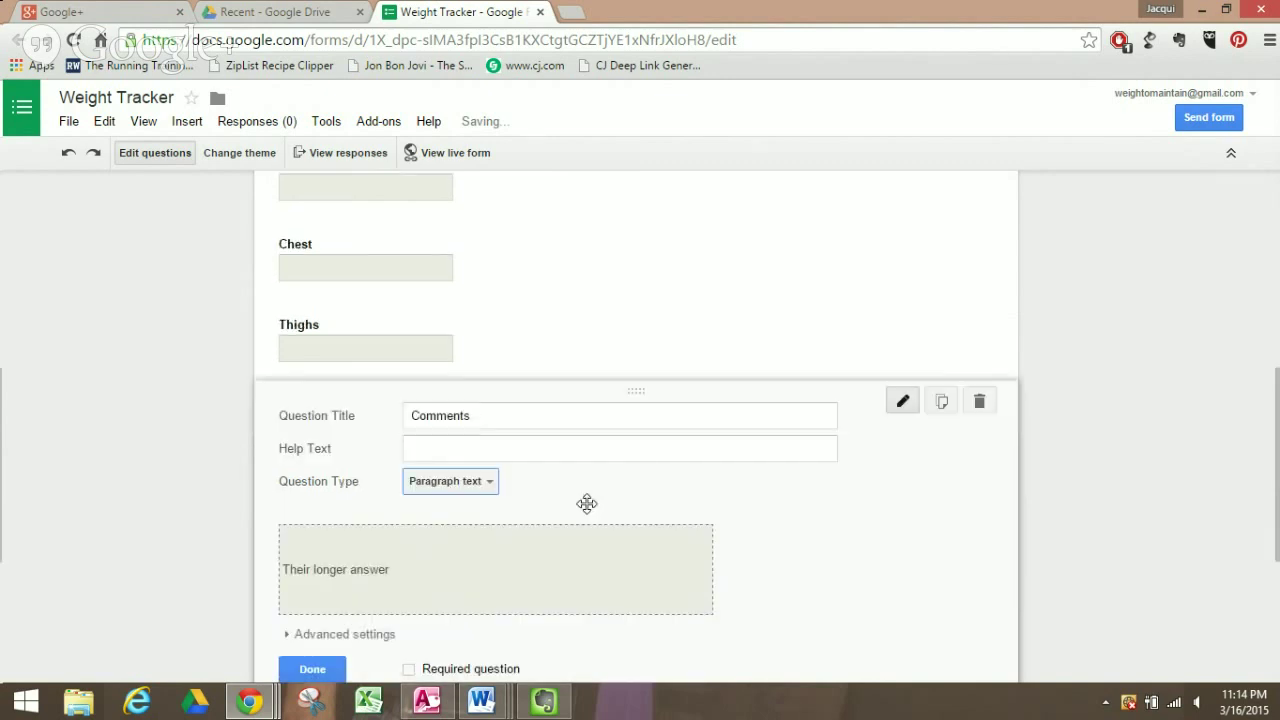
pyautogui.scroll(-2, 587, 503)
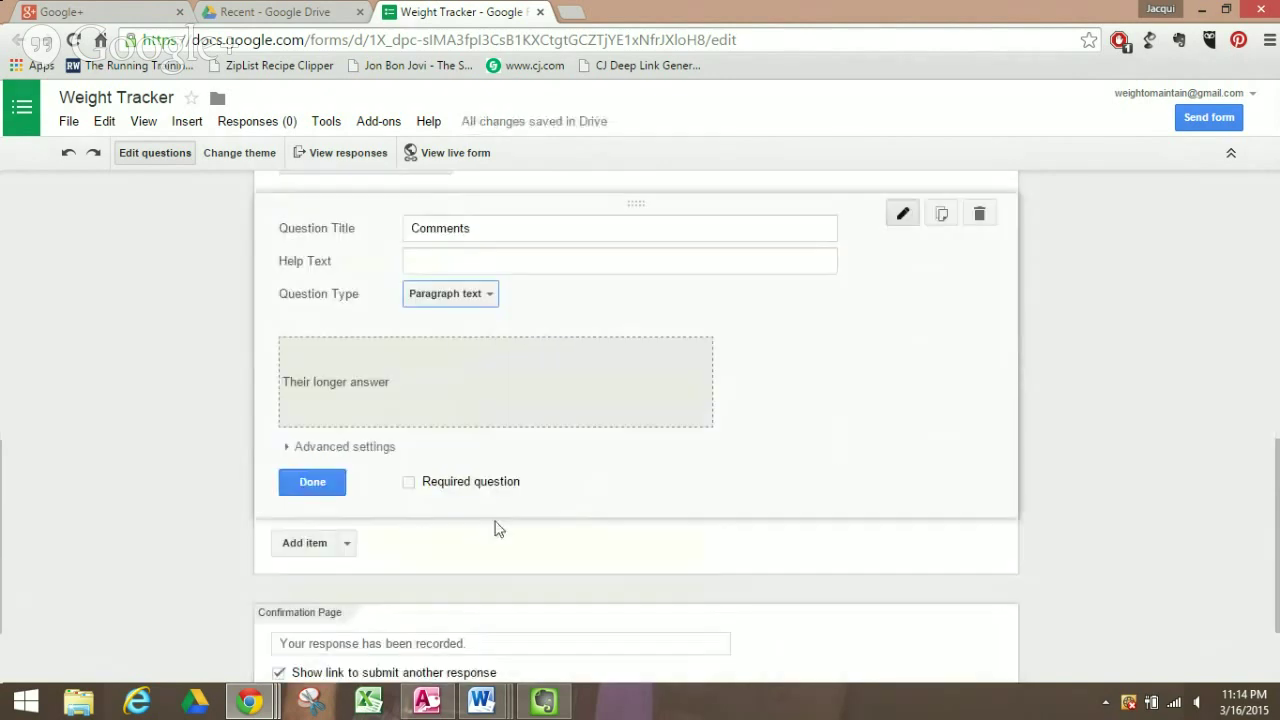
pyautogui.click(330, 484)
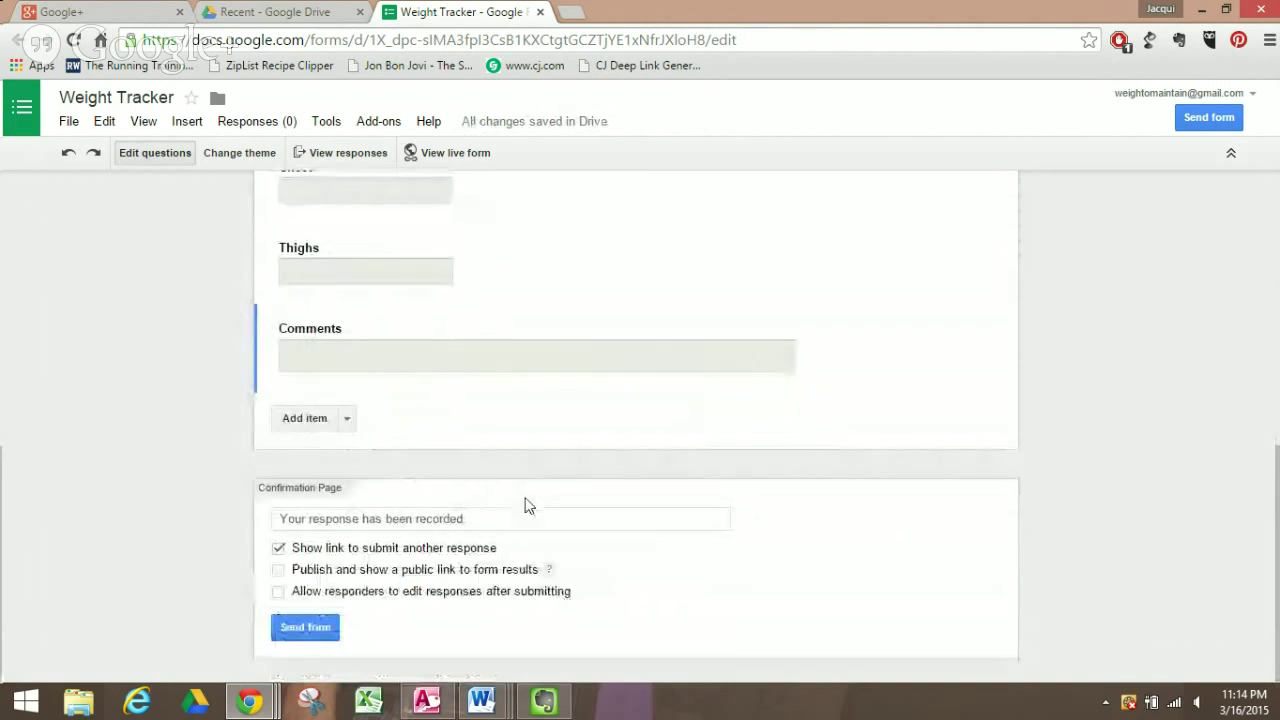
# - Open the live Weight Tracker form and scroll through its seven questions
pyautogui.scroll(3, 900, 220)
pyautogui.scroll(3, 905, 240)
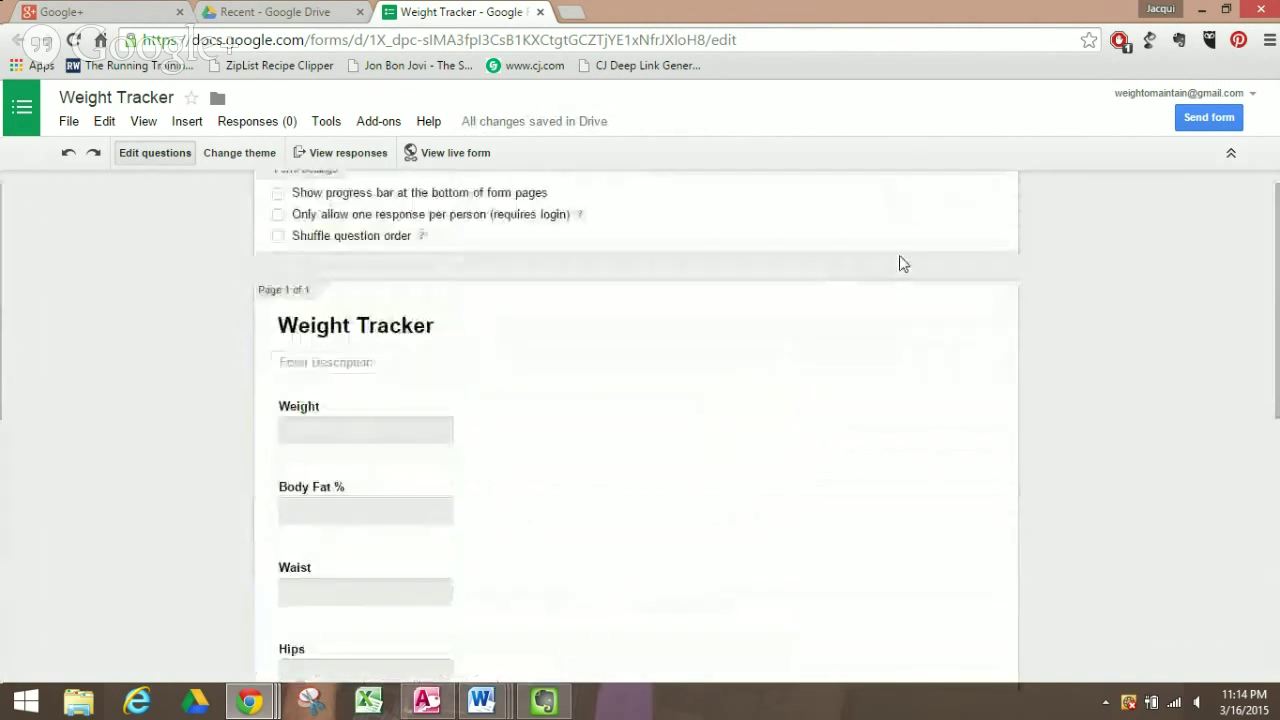
pyautogui.scroll(1, 797, 295)
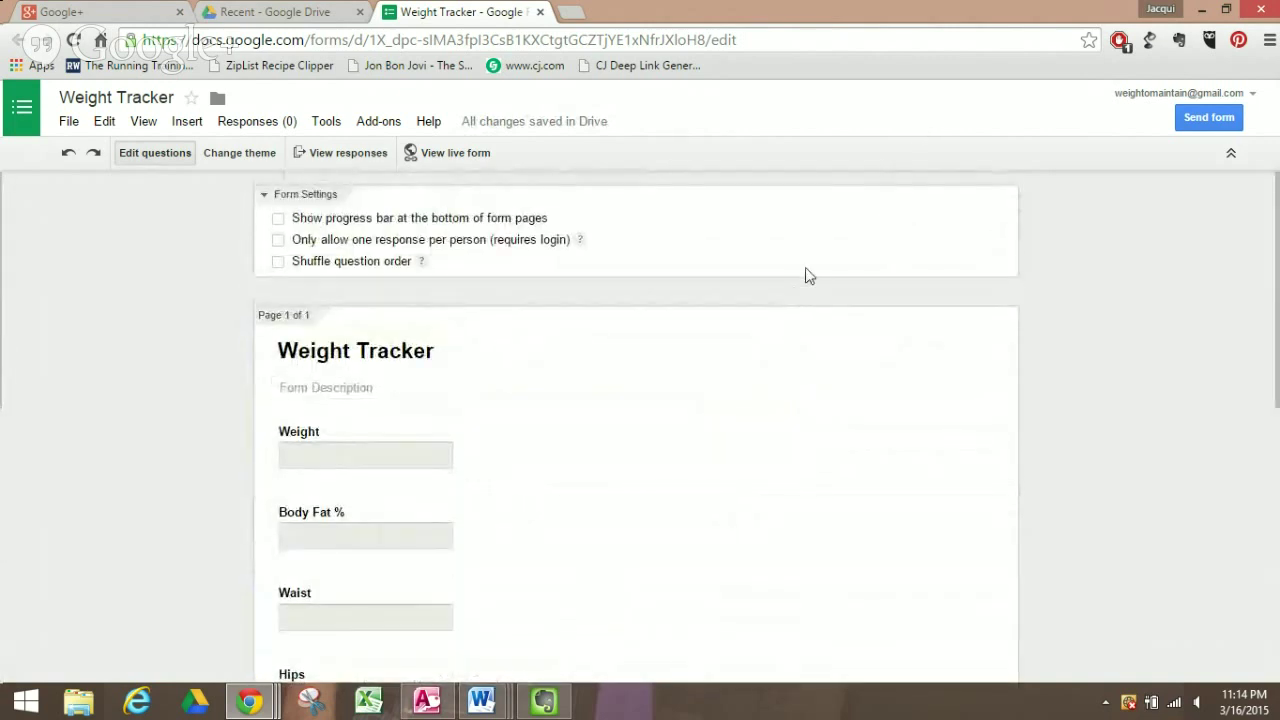
pyautogui.click(463, 155)
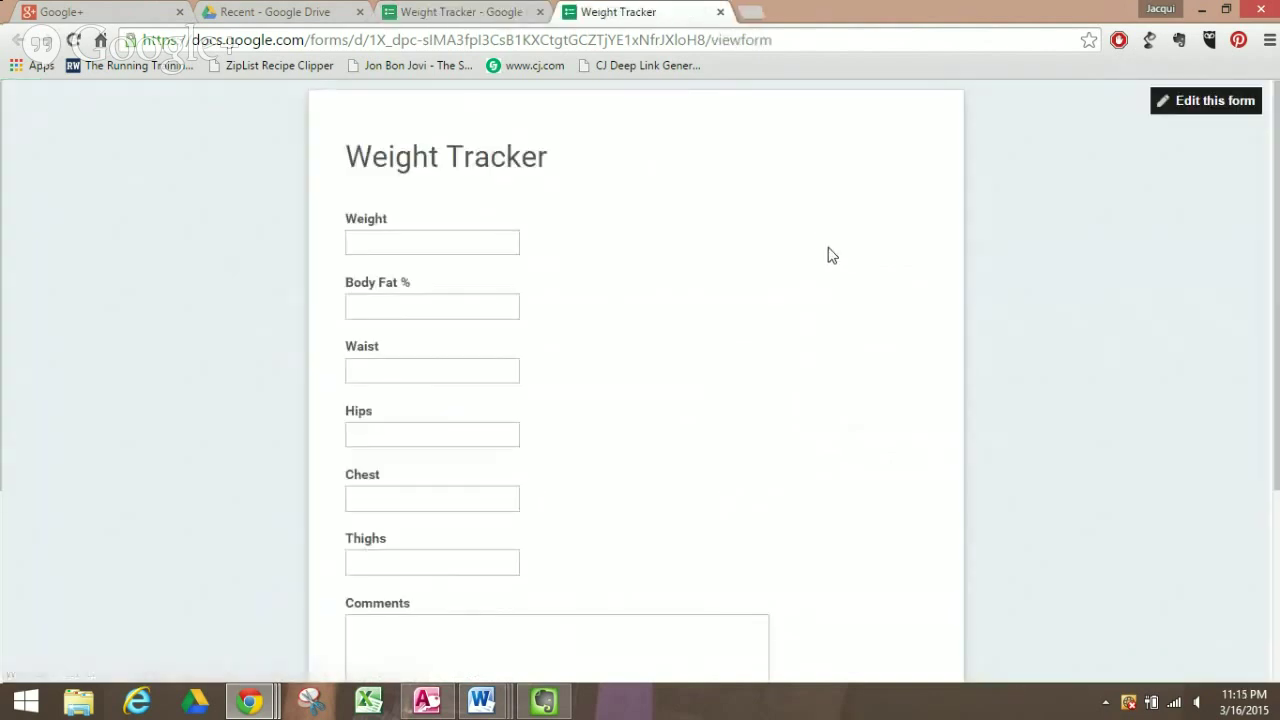
pyautogui.scroll(-3, 741, 286)
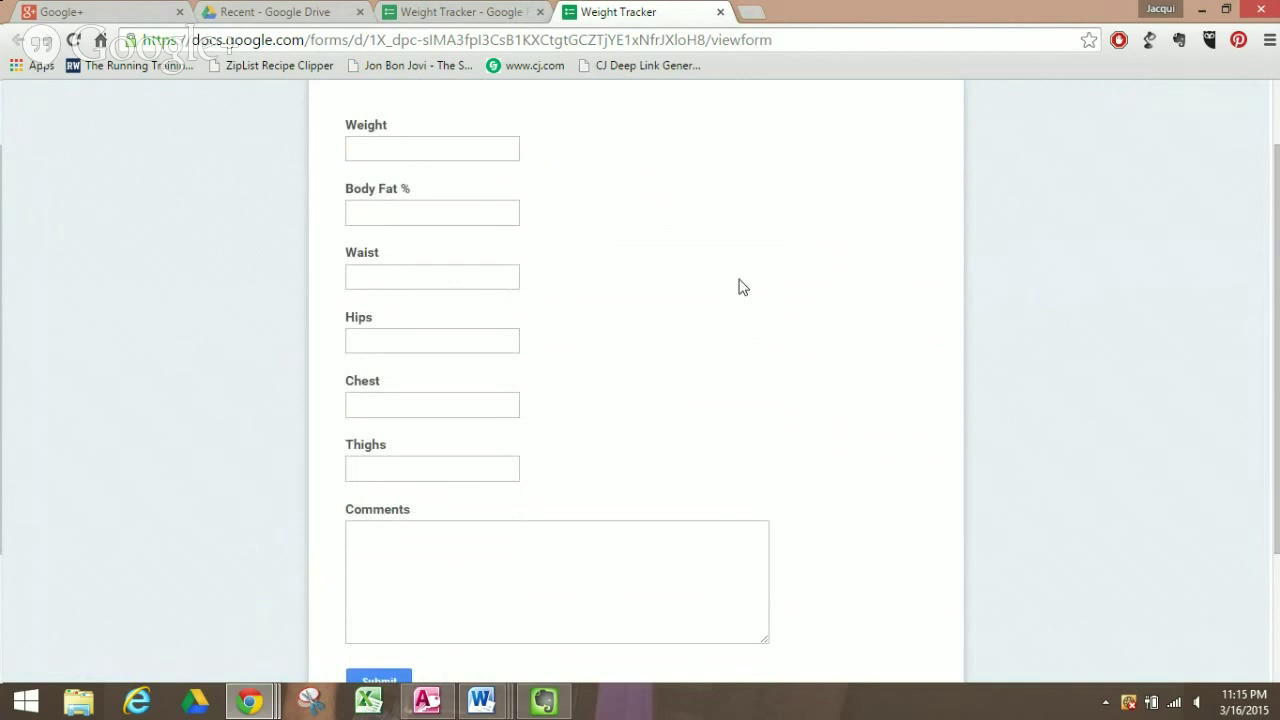
pyautogui.scroll(3, 741, 286)
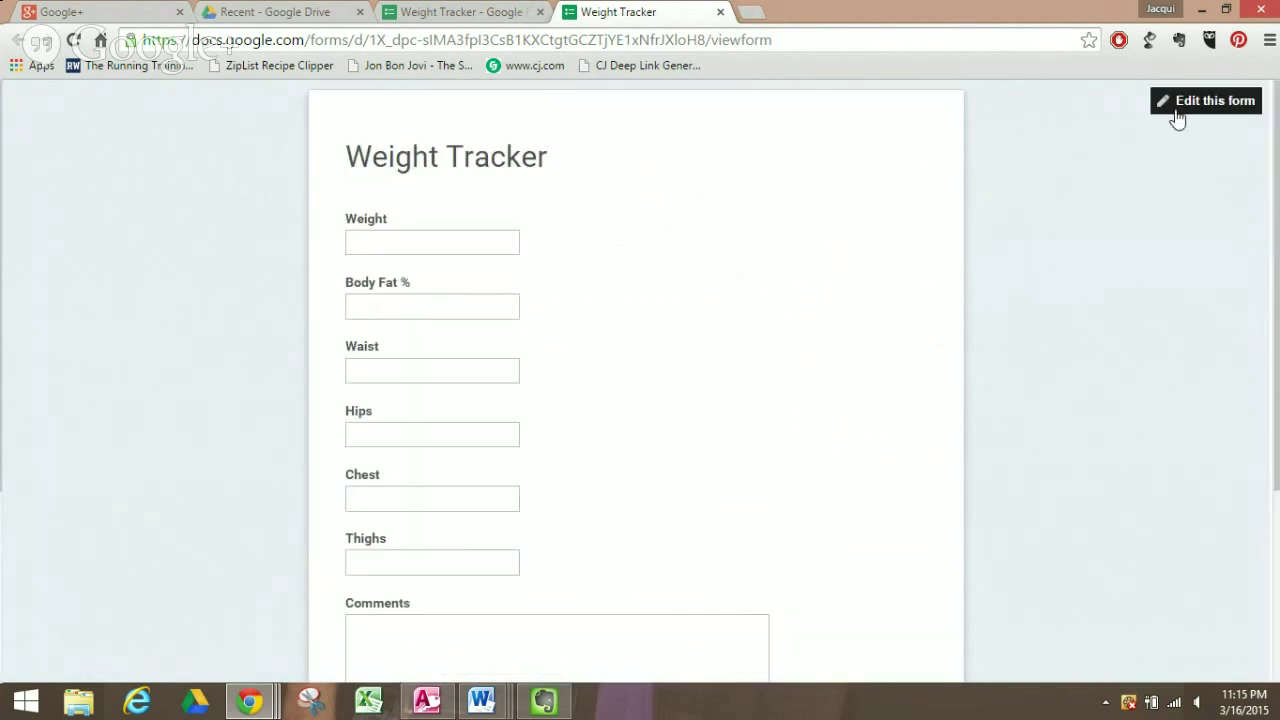
# - Return to the editor tab and bring up the Send form sharing dialog
pyautogui.click(466, 14)
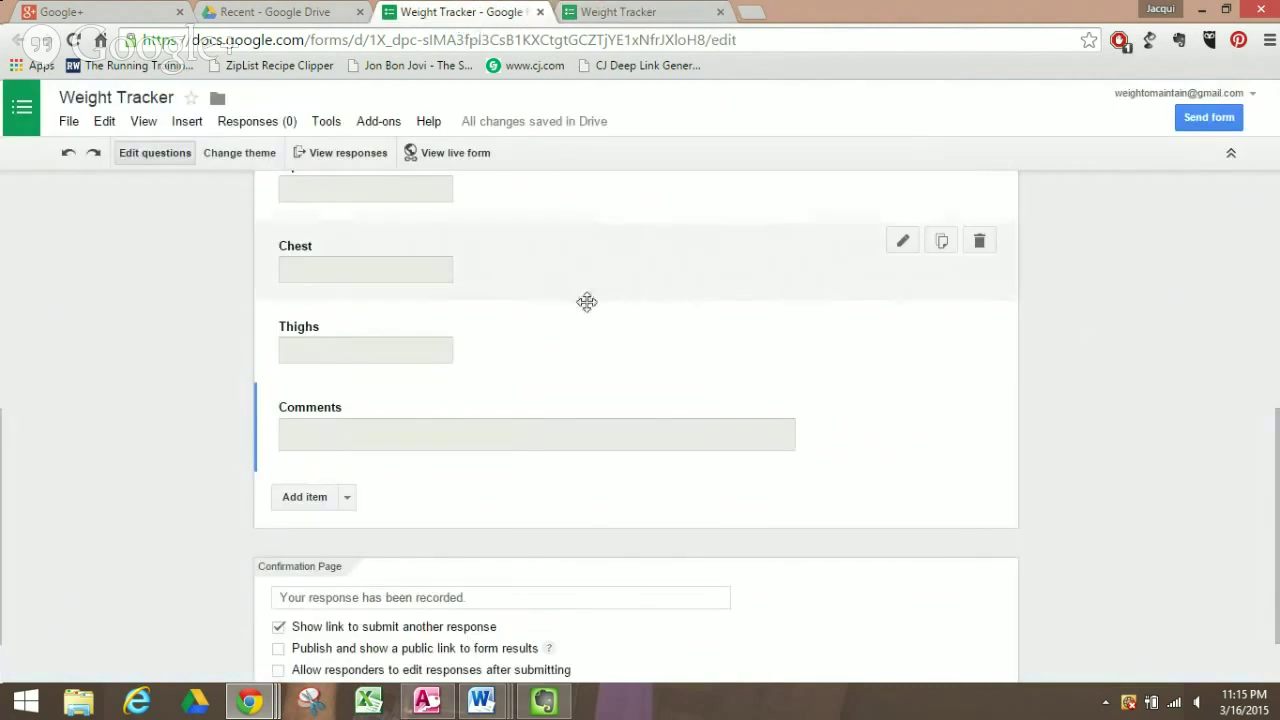
pyautogui.scroll(5, 693, 449)
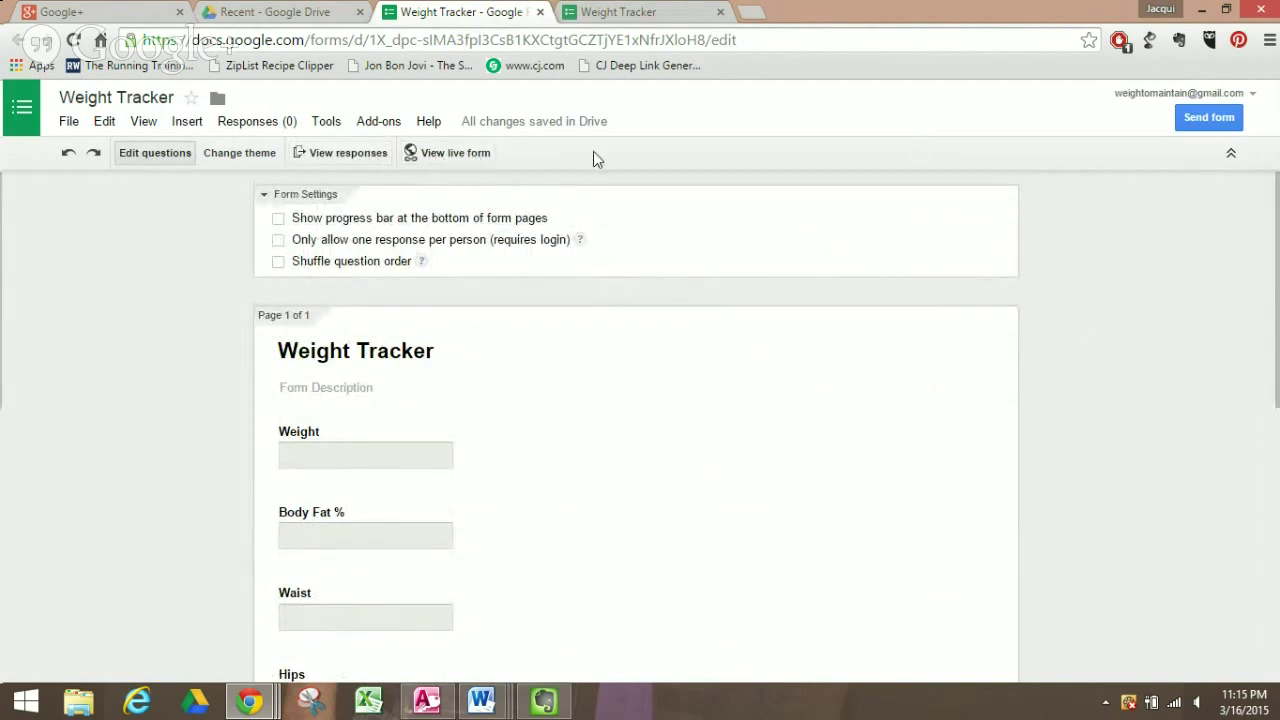
pyautogui.click(1206, 120)
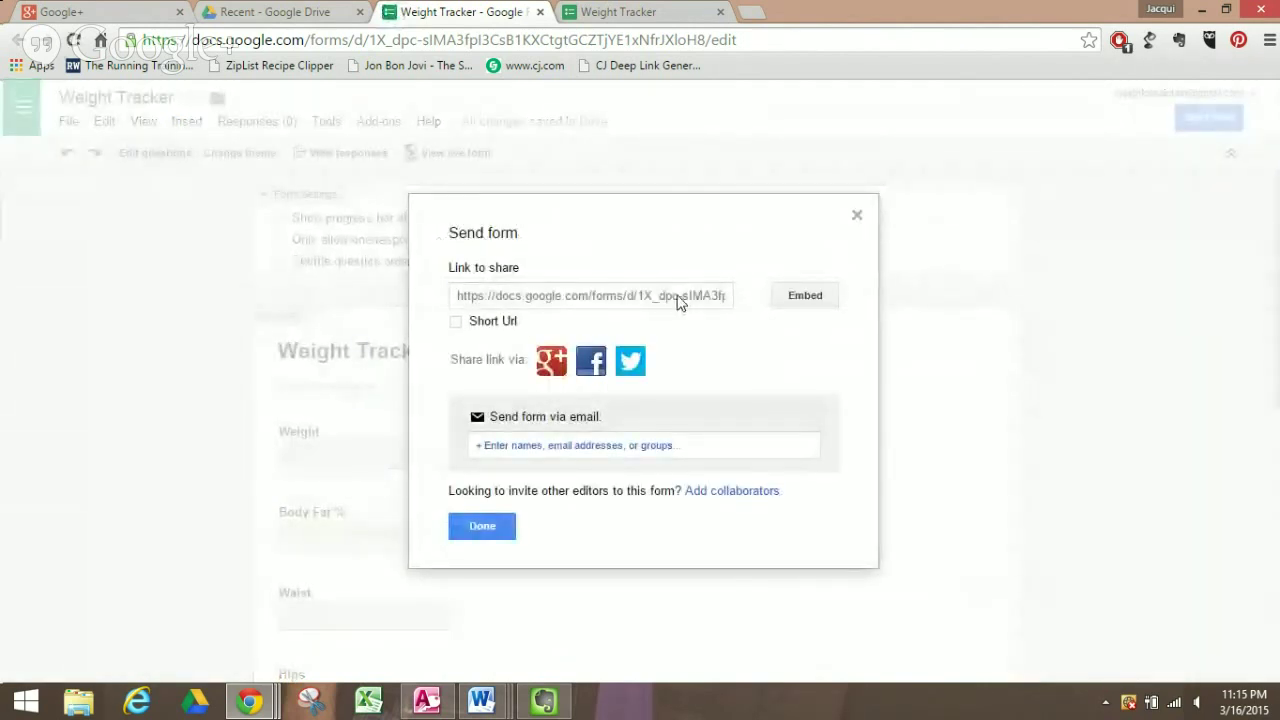
# - Select and copy the form's share link, then close the sharing dialog
pyautogui.click(678, 296)
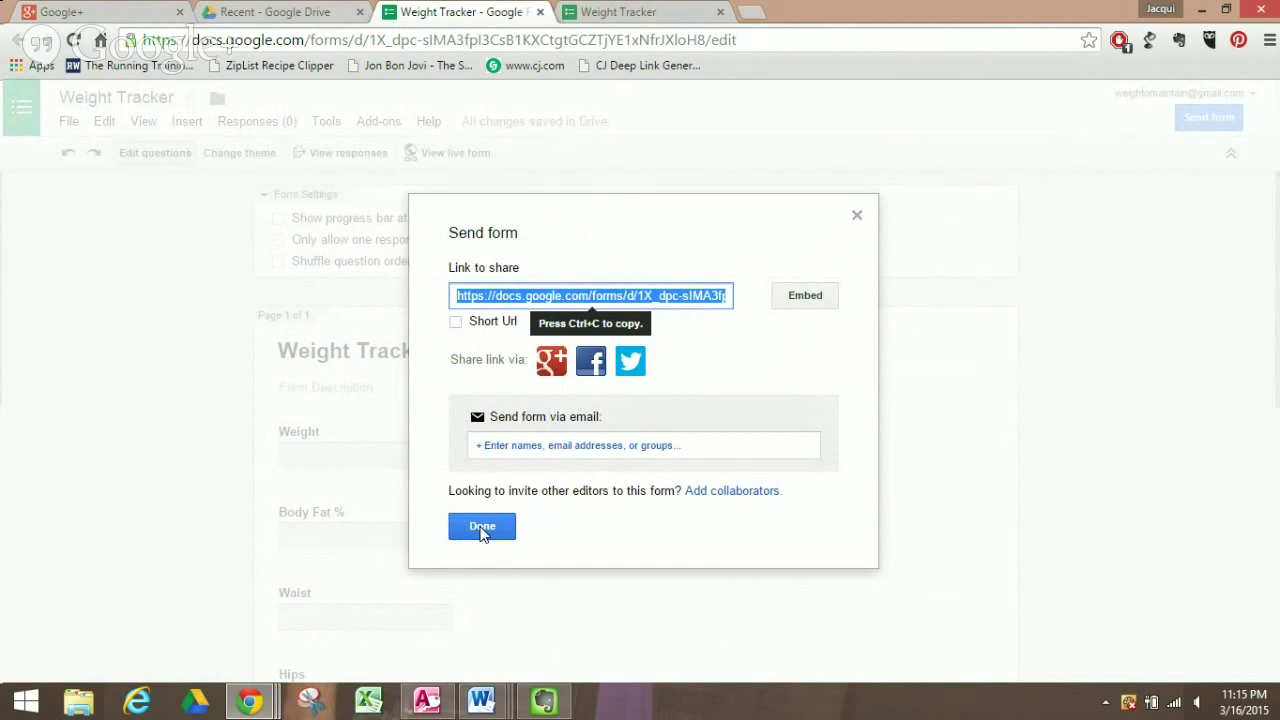
pyautogui.click(482, 533)
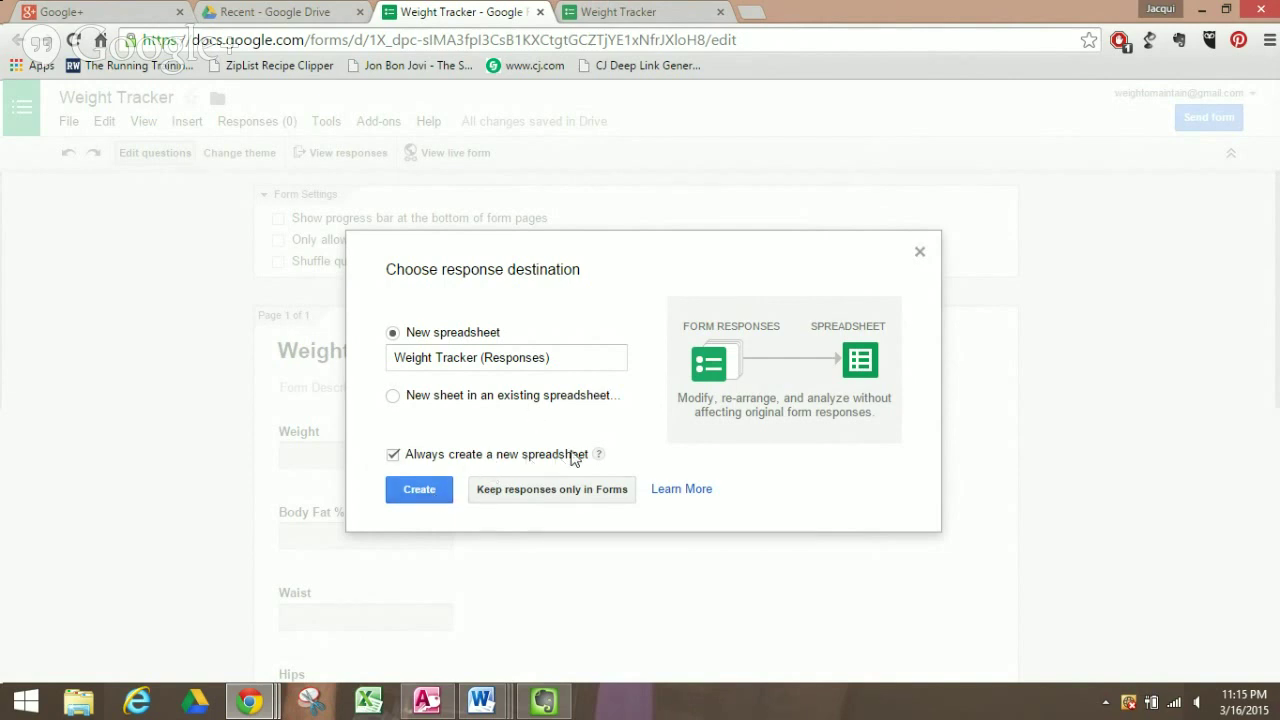
# - Keep New spreadsheet as response destination, creating 'Weight Tracker (Responses)'
pyautogui.moveTo(599, 456)
pyautogui.click(419, 494)
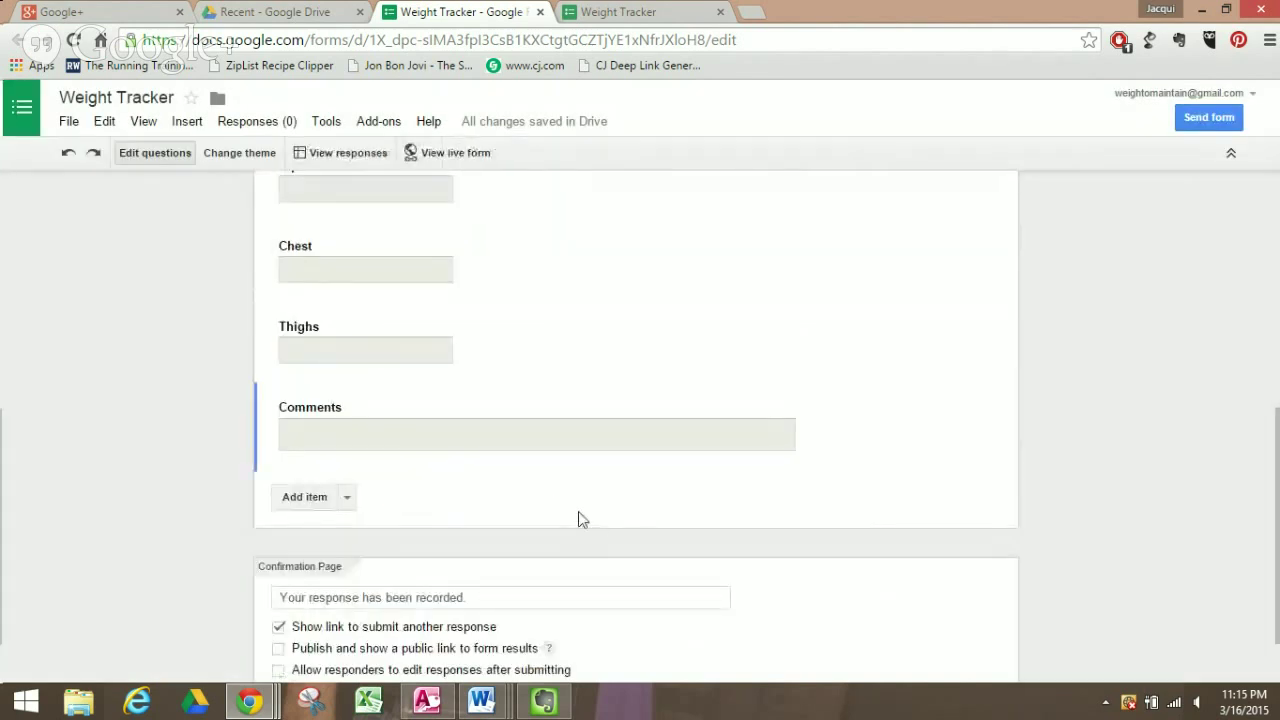